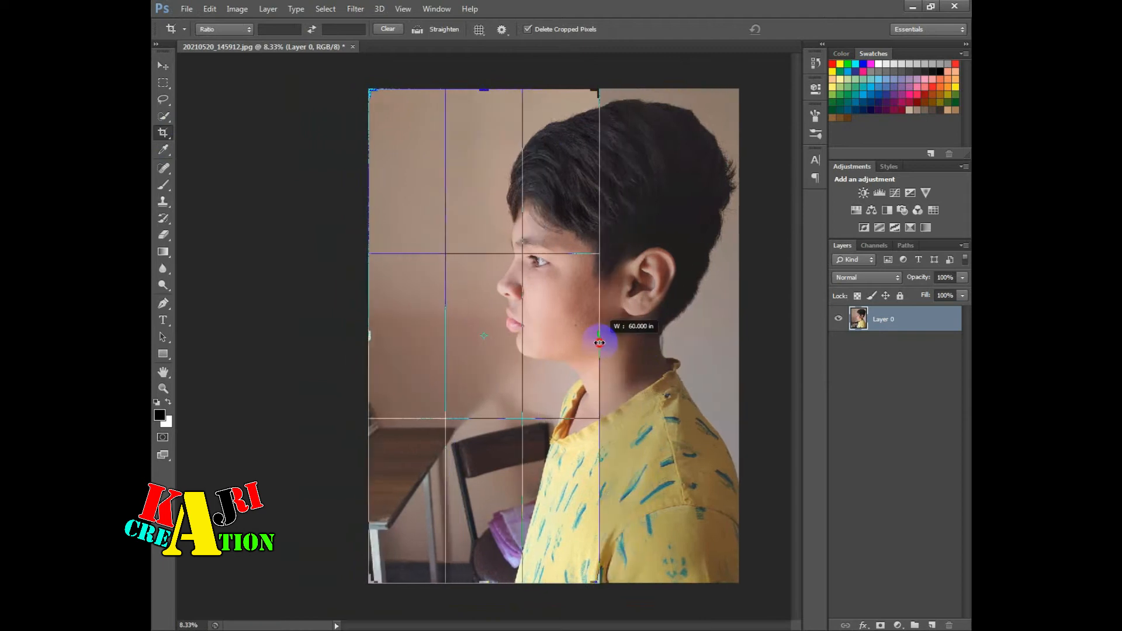
# - Crop the side-profile photo tightly around the face and front of the hair, and apply Auto Color to it
pyautogui.moveTo(367, 338); pyautogui.dragTo(400, 338)
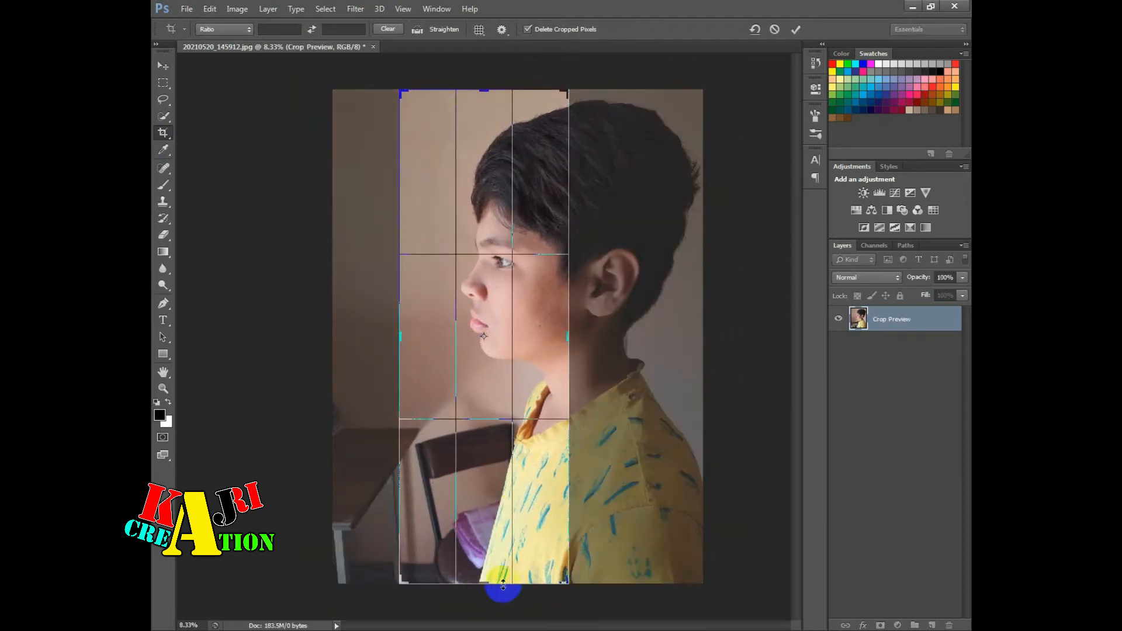
pyautogui.moveTo(495, 587); pyautogui.dragTo(511, 486)
pyautogui.doubleClick(510, 485)
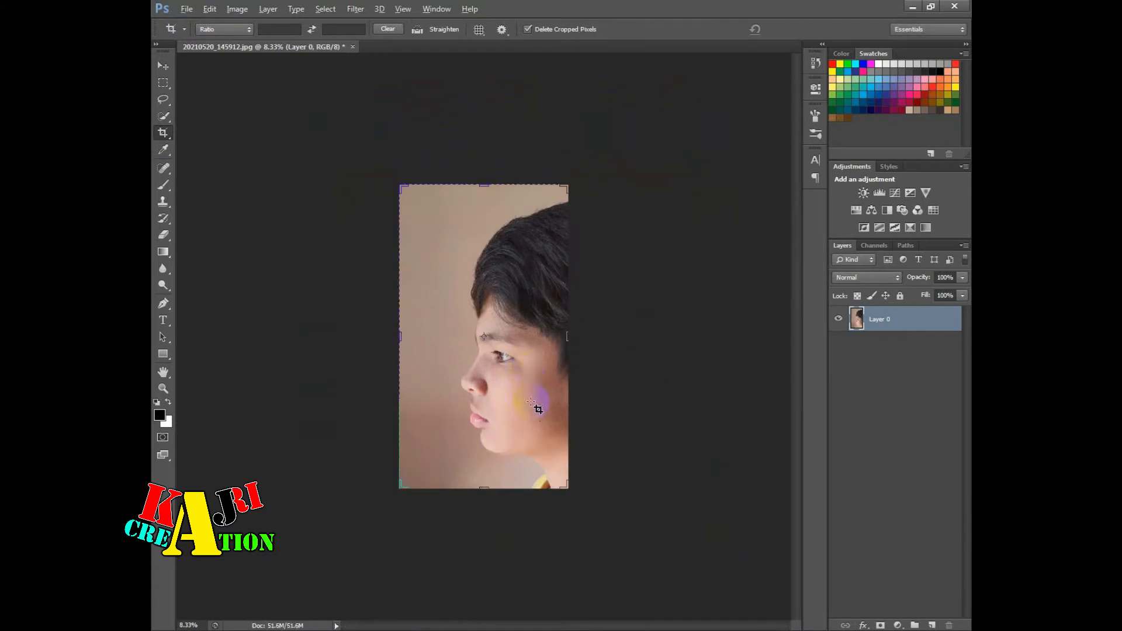
pyautogui.hotkey('ctrl', '0')
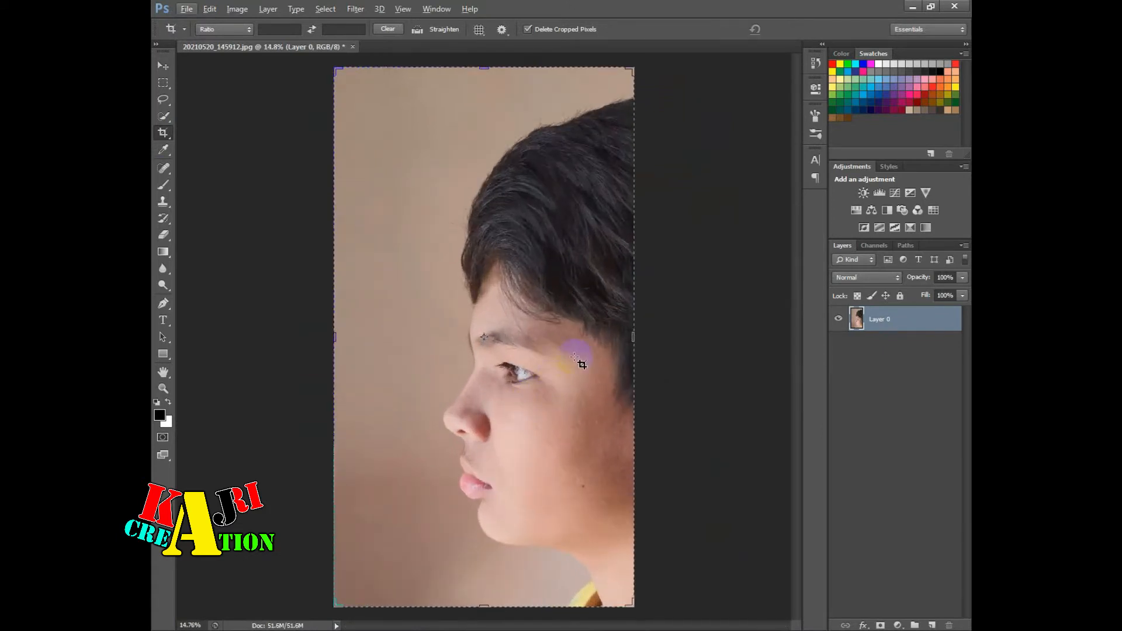
pyautogui.click(164, 66)
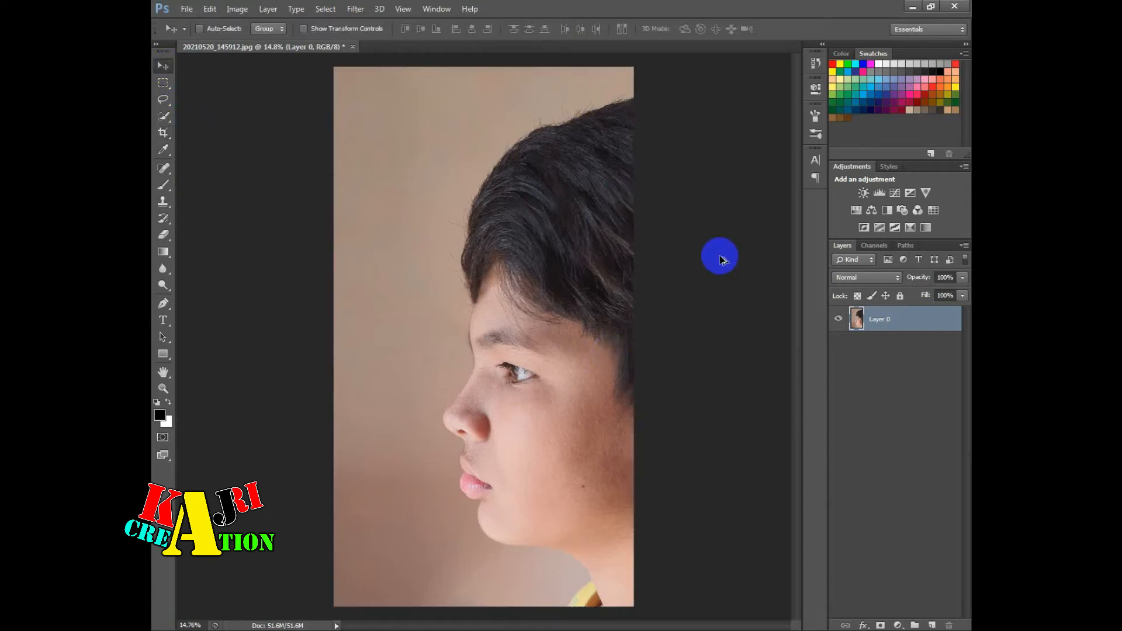
pyautogui.hotkey('ctrl', 'shift', 'b')
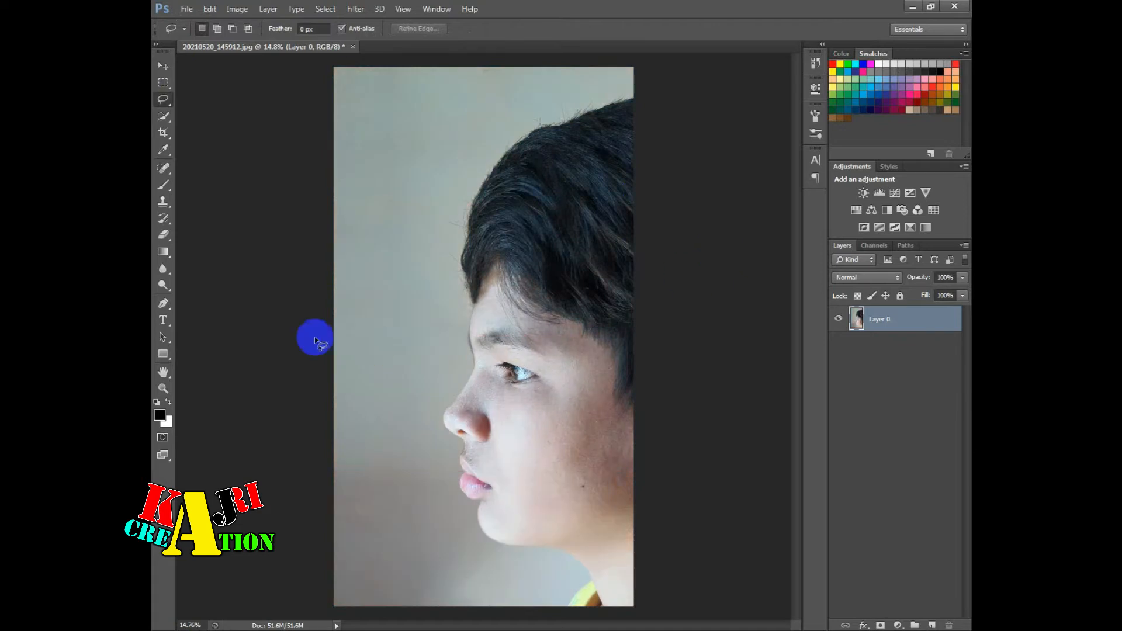
# - Select the boy's hair, face and neck in the profile photo with the Quick Selection tool at 74 px
pyautogui.click(170, 116)
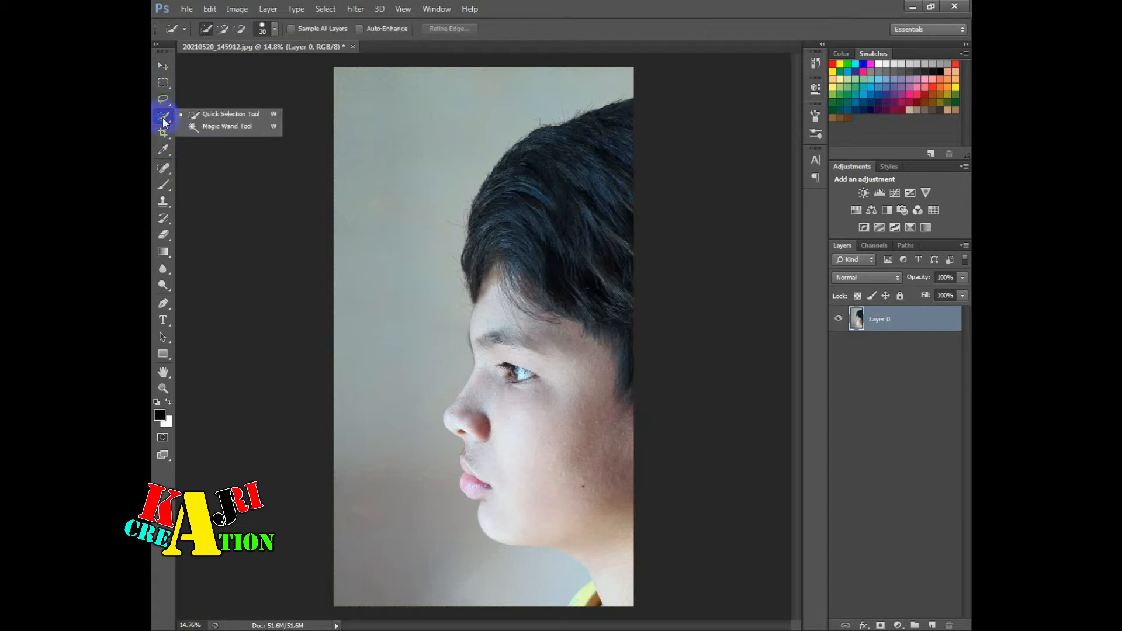
pyautogui.click(204, 116)
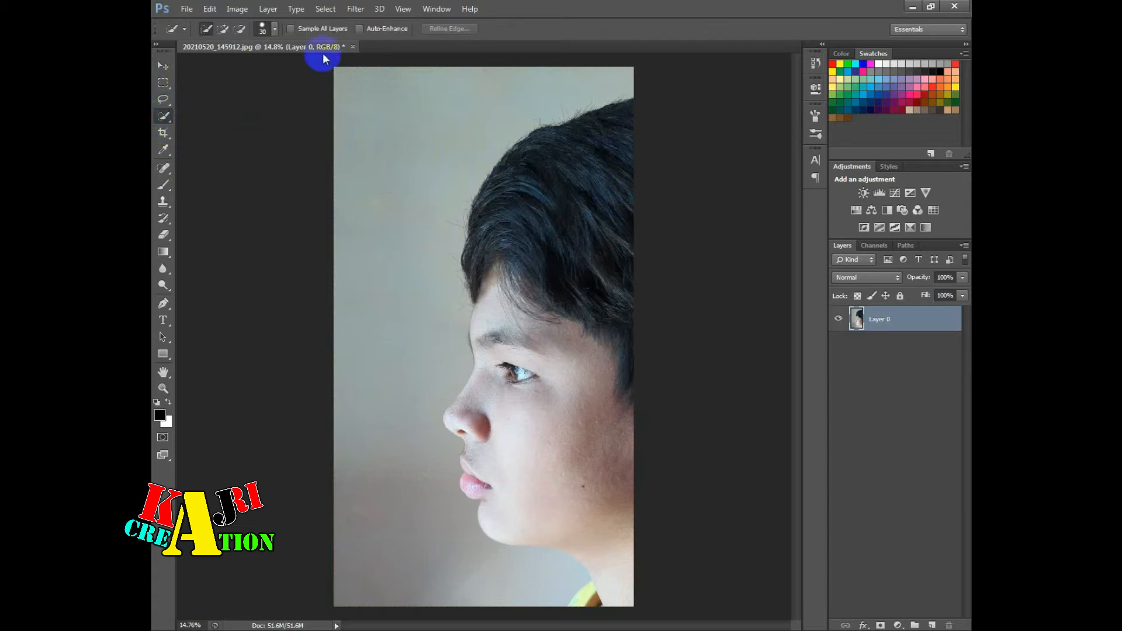
pyautogui.click(275, 30)
pyautogui.click(250, 64)
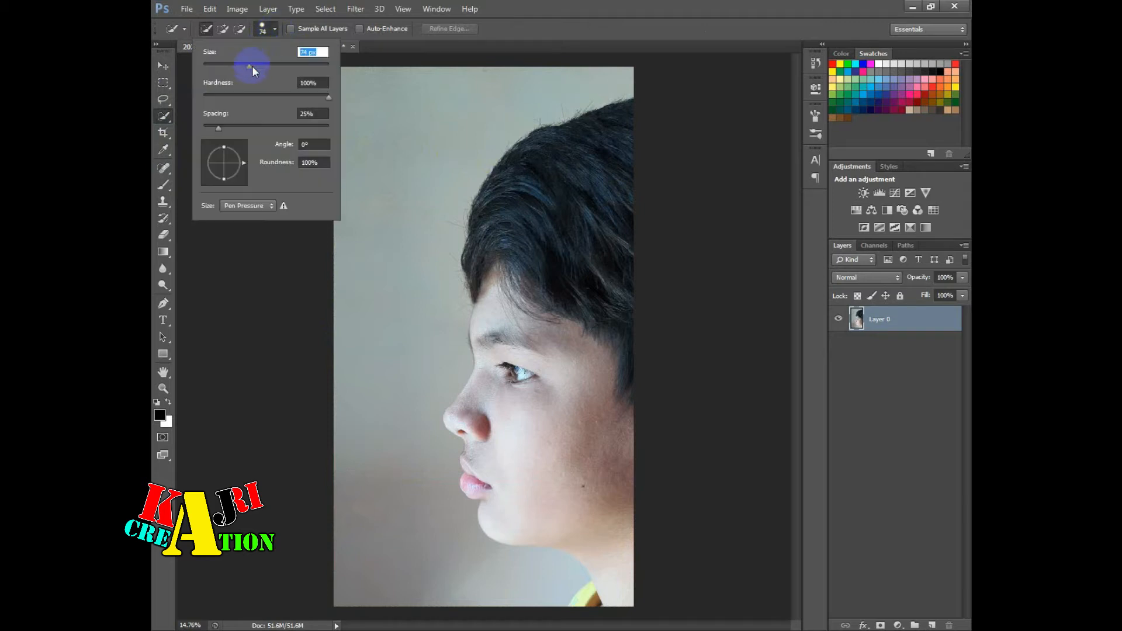
pyautogui.moveTo(480, 222); pyautogui.dragTo(492, 291)
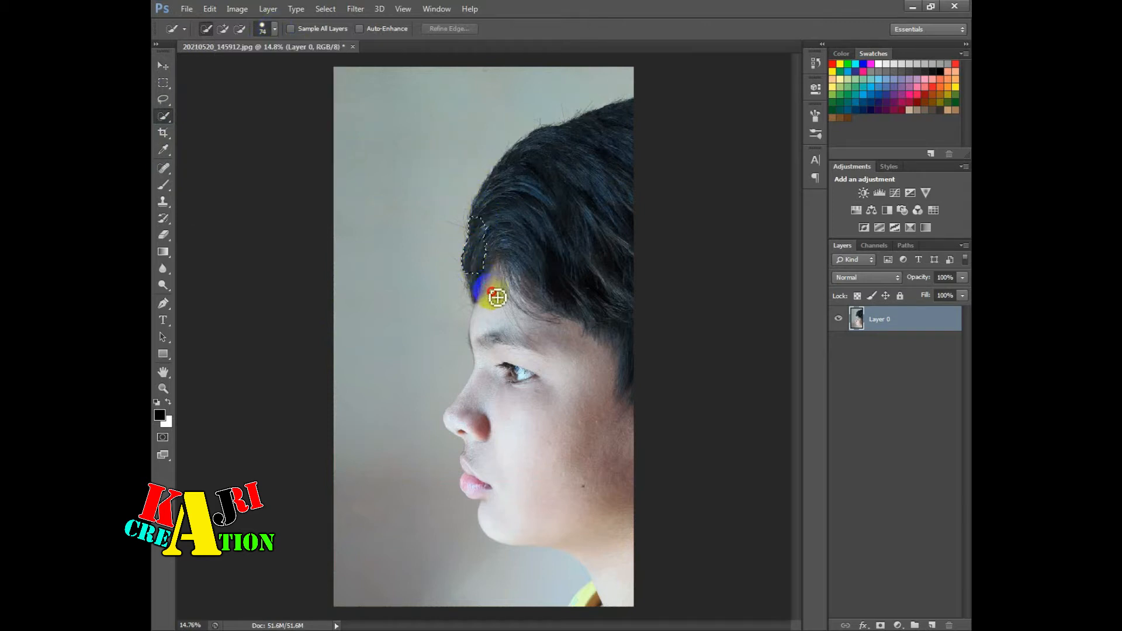
pyautogui.moveTo(525, 377); pyautogui.dragTo(523, 388)
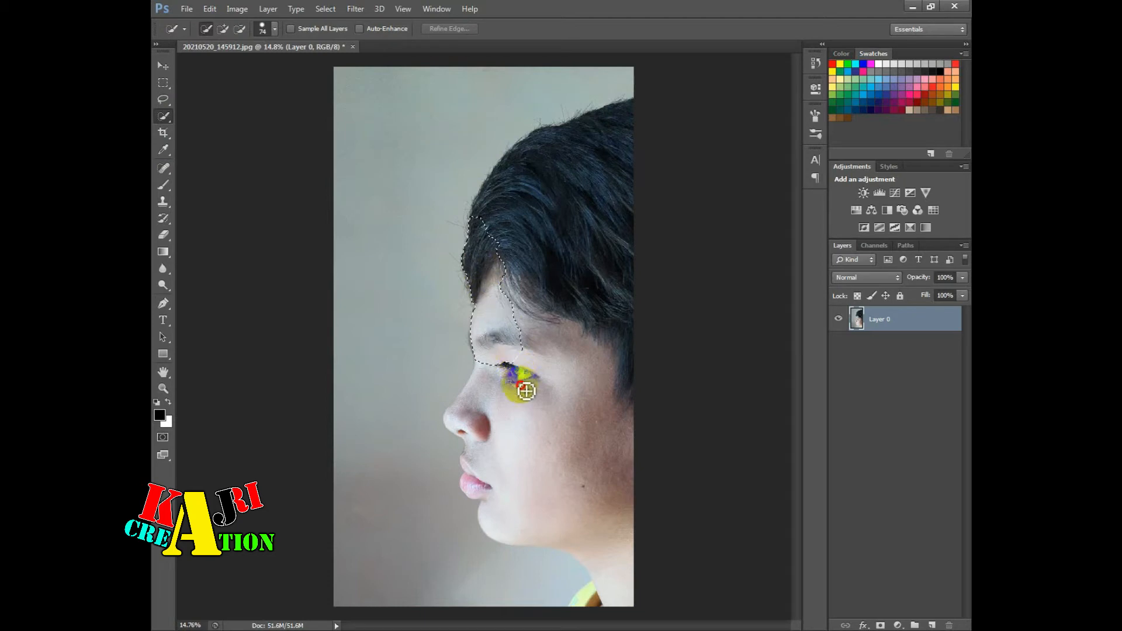
pyautogui.moveTo(553, 450)
pyautogui.mouseDown()
pyautogui.moveTo(604, 464)
pyautogui.moveTo(623, 435)
pyautogui.moveTo(612, 243)
pyautogui.moveTo(592, 232)
pyautogui.moveTo(618, 166)
pyautogui.mouseUp()
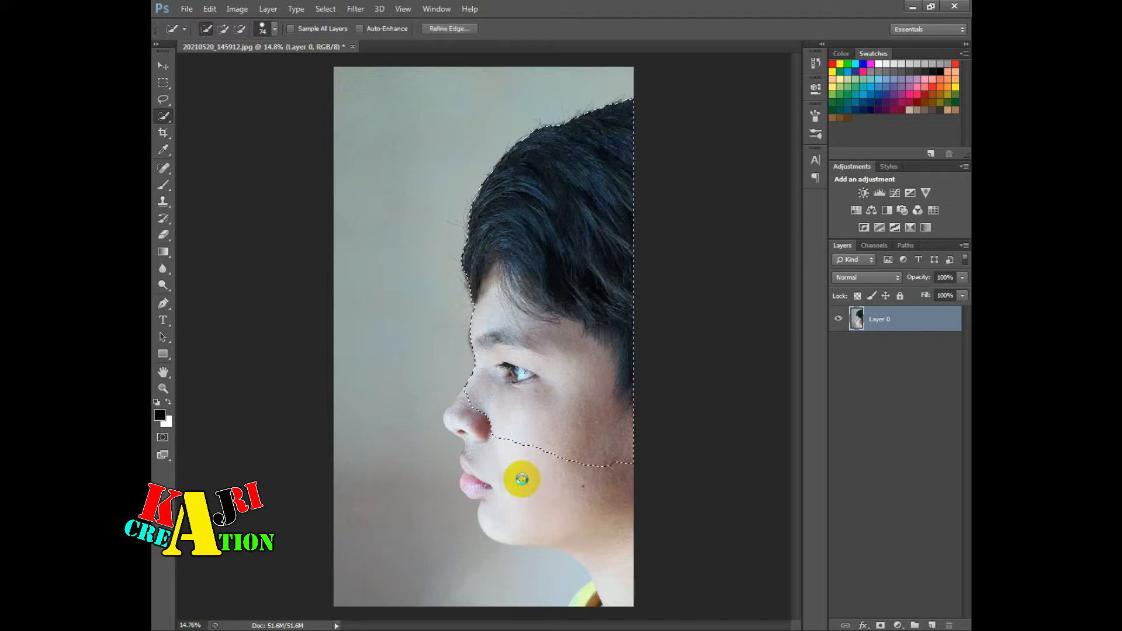
pyautogui.moveTo(524, 478)
pyautogui.mouseDown()
pyautogui.moveTo(533, 507)
pyautogui.moveTo(579, 513)
pyautogui.mouseUp()
pyautogui.click(517, 510)
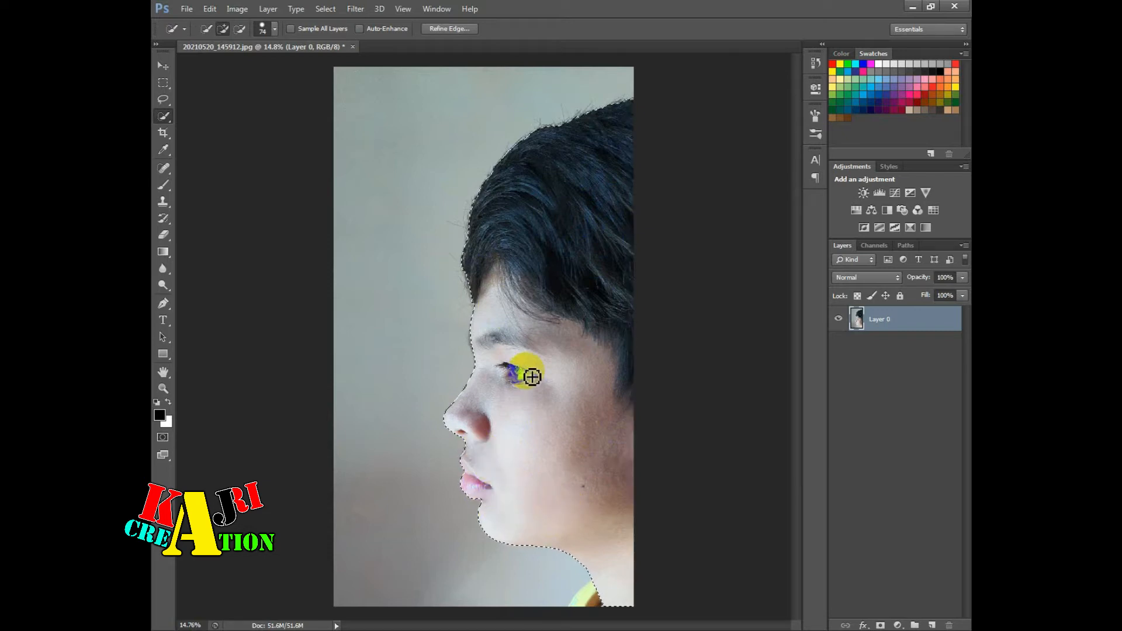
# - Inspect the selection outline along the profile and add the yellow collar at the neck to the selection
pyautogui.scroll(4, 497, 406)
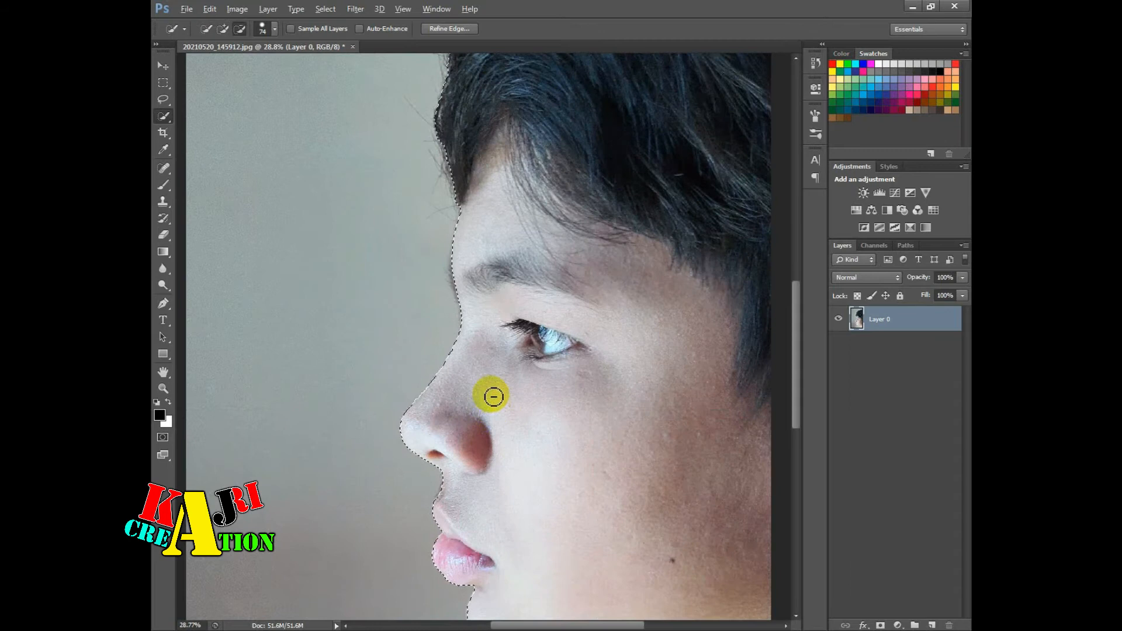
pyautogui.scroll(-3, 494, 395)
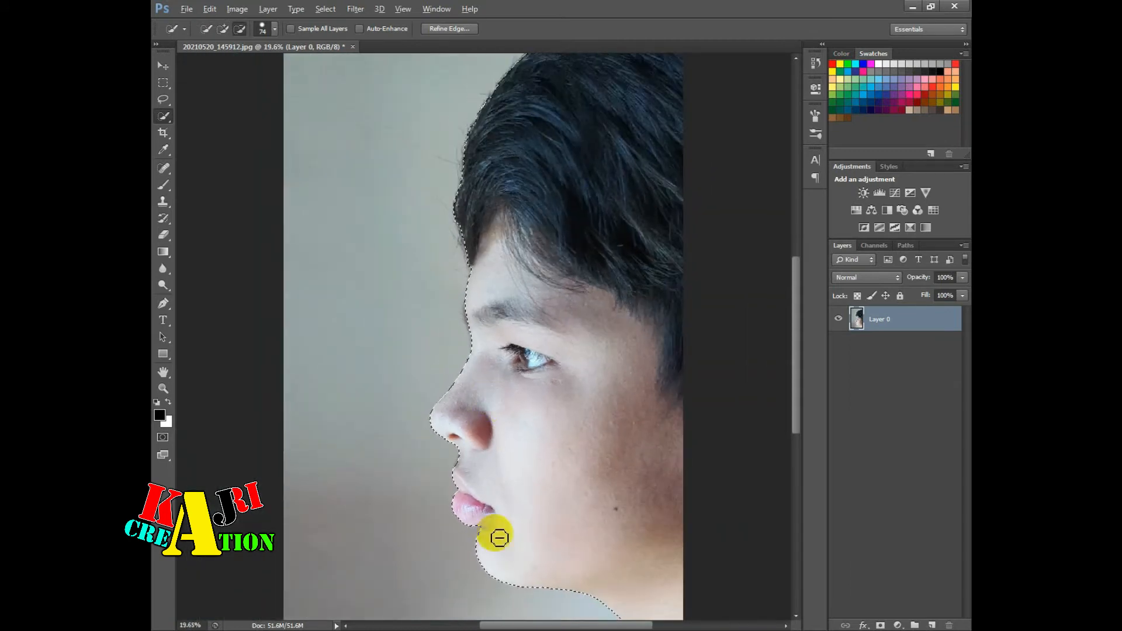
pyautogui.scroll(3, 498, 538)
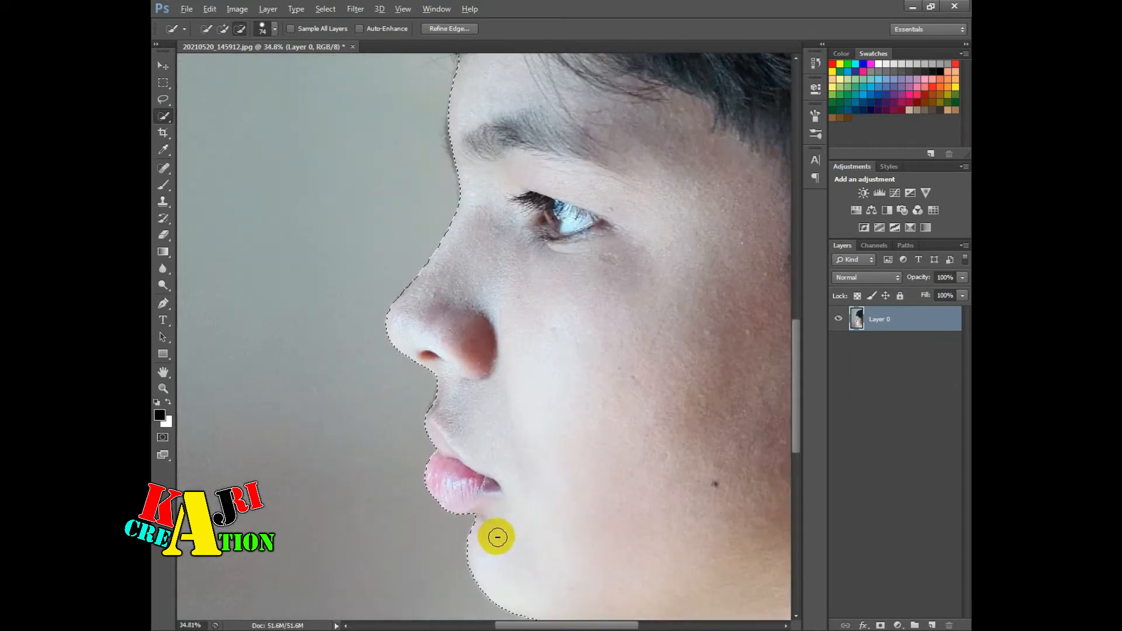
pyautogui.scroll(-5, 497, 537)
pyautogui.moveTo(590, 579)
pyautogui.mouseDown()
pyautogui.moveTo(573, 553)
pyautogui.moveTo(588, 560)
pyautogui.mouseUp()
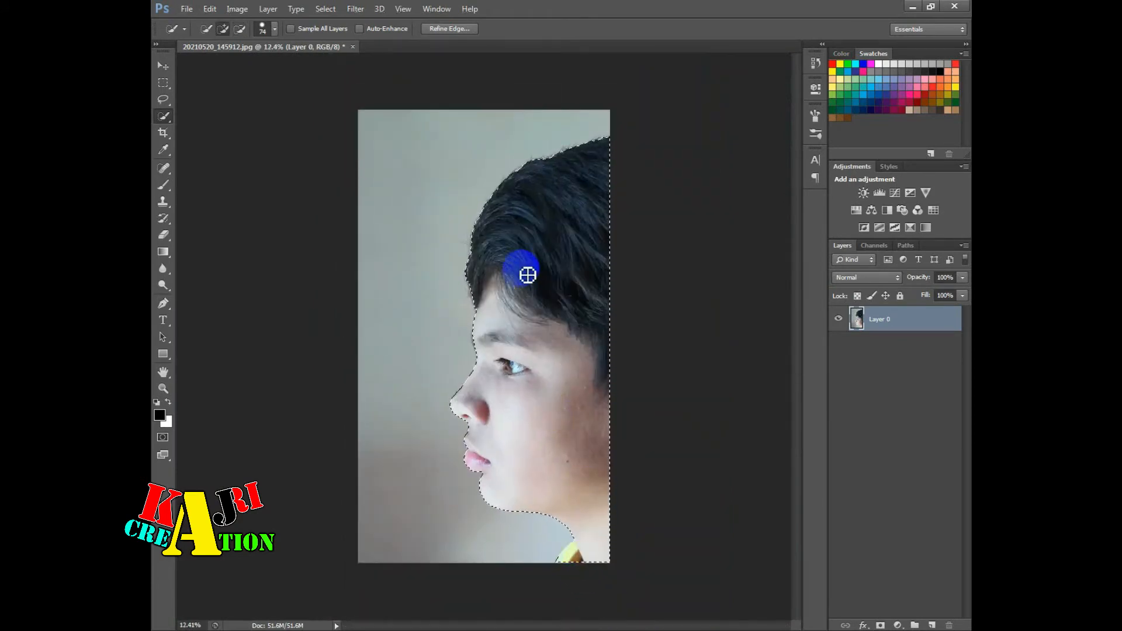
pyautogui.scroll(2, 529, 269)
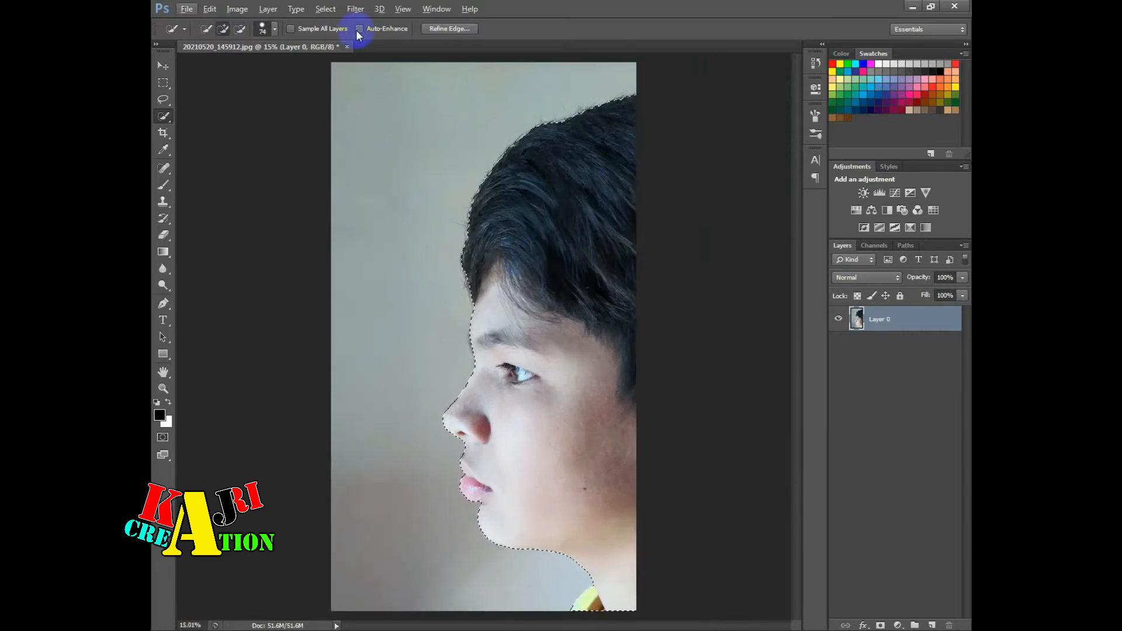
# - Open Refine Edge for the profile selection and preview it in Overlay view
pyautogui.click(439, 28)
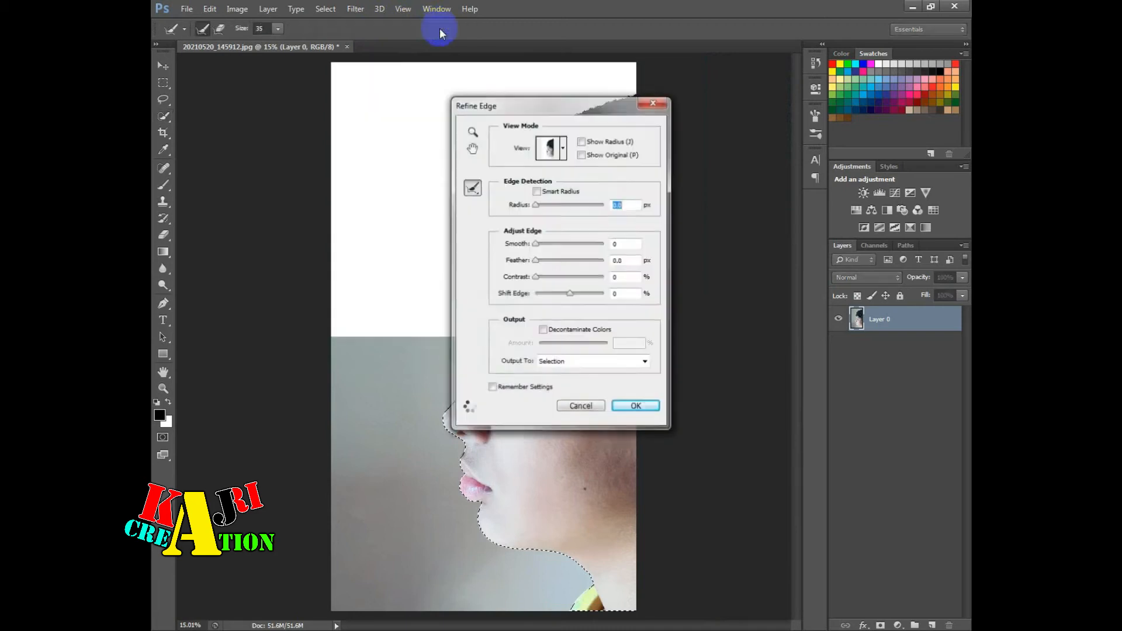
pyautogui.moveTo(574, 100); pyautogui.dragTo(764, 67)
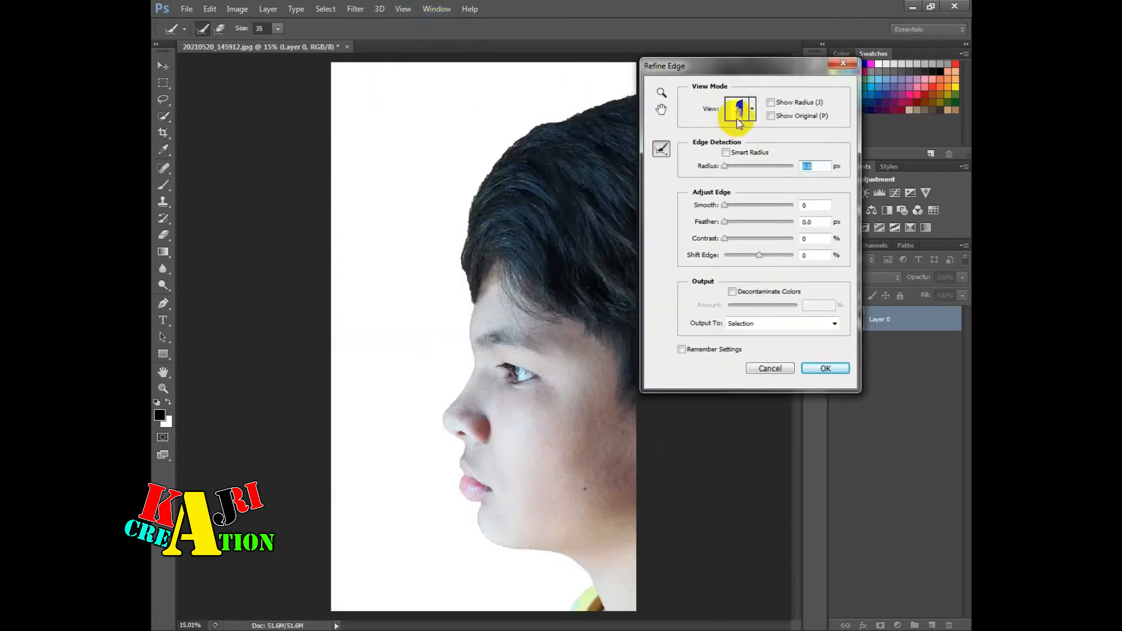
pyautogui.click(741, 107)
pyautogui.click(710, 161)
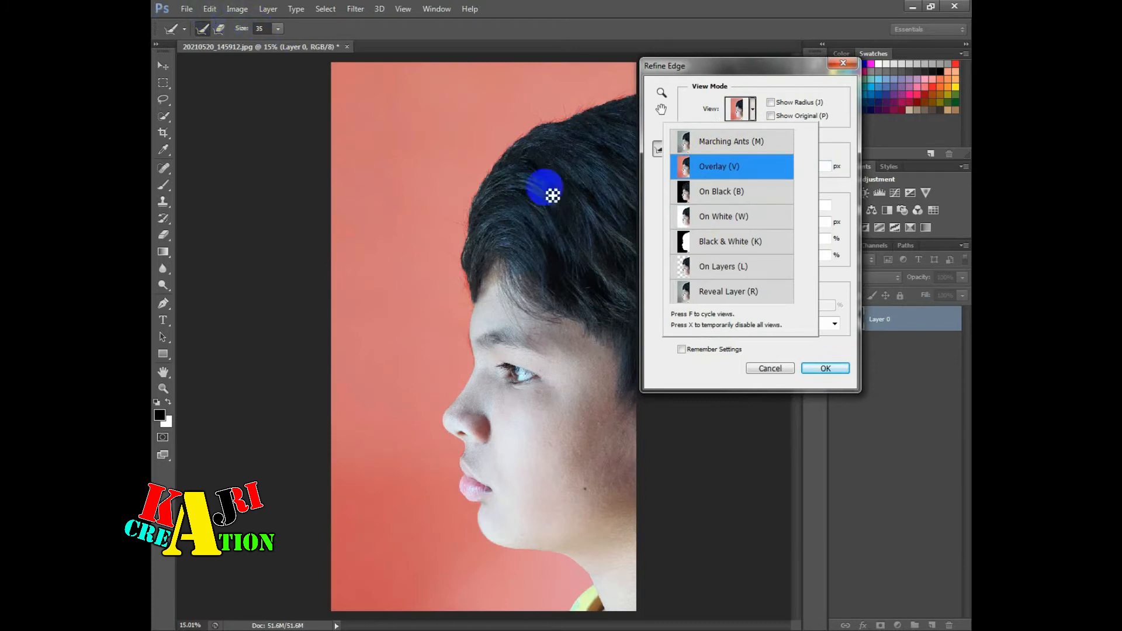
# - Refine the hair edge with a size 62 brush and apply the refinement with 0.1 px feather and 1% contrast
pyautogui.click(277, 29)
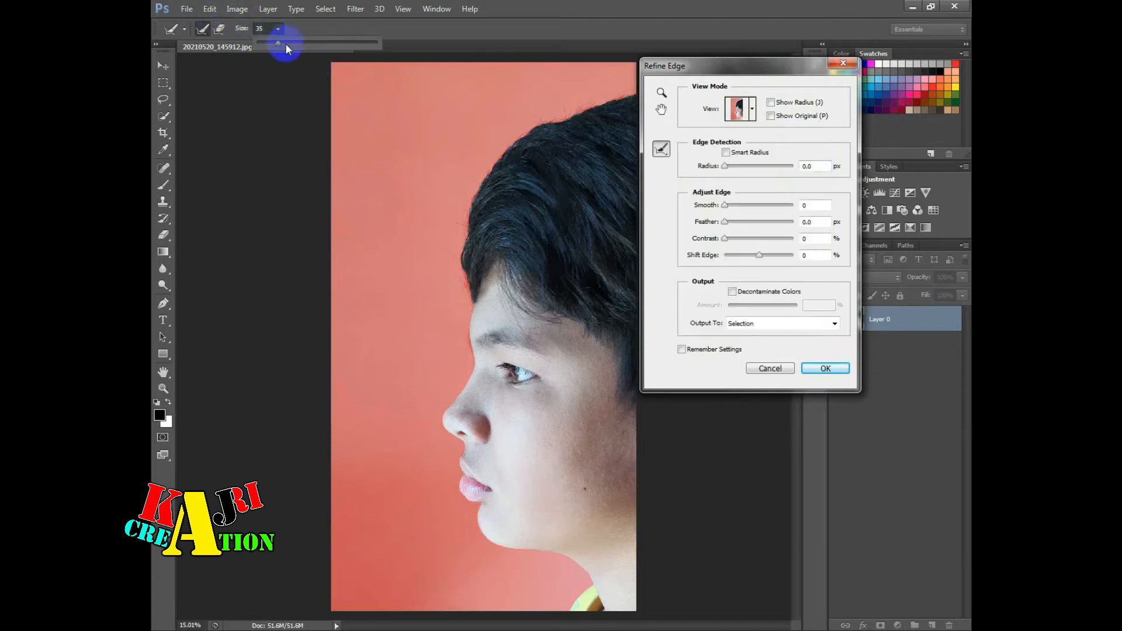
pyautogui.moveTo(510, 158); pyautogui.dragTo(493, 179)
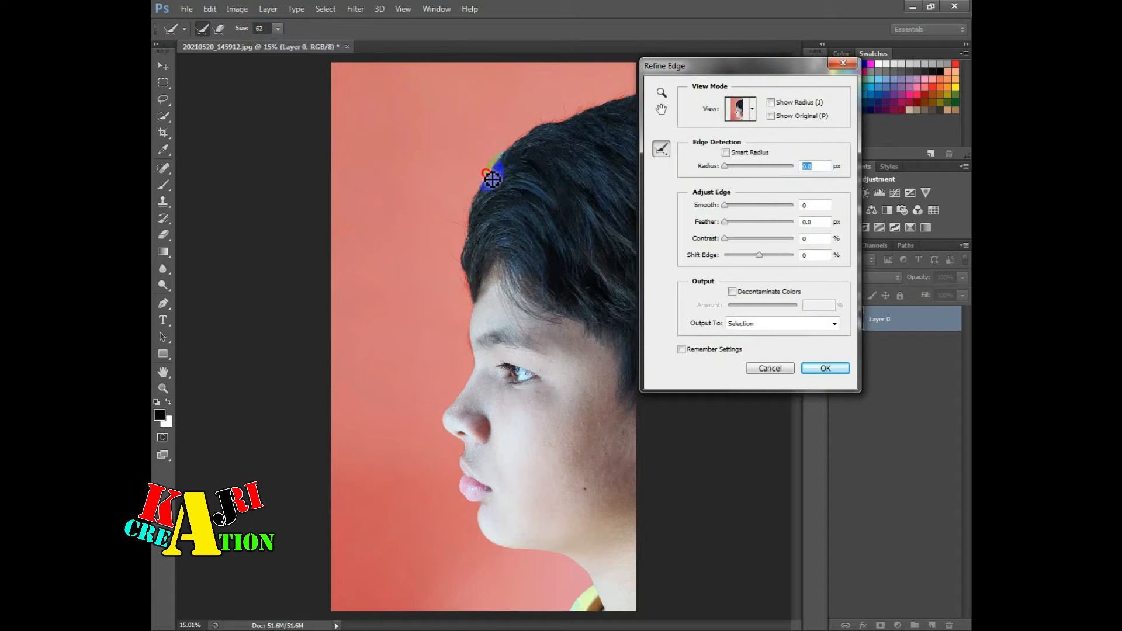
pyautogui.moveTo(469, 229)
pyautogui.mouseDown()
pyautogui.moveTo(481, 189)
pyautogui.moveTo(469, 270)
pyautogui.moveTo(466, 254)
pyautogui.moveTo(477, 309)
pyautogui.moveTo(478, 292)
pyautogui.moveTo(467, 307)
pyautogui.moveTo(509, 168)
pyautogui.moveTo(539, 133)
pyautogui.moveTo(508, 159)
pyautogui.moveTo(550, 126)
pyautogui.moveTo(537, 142)
pyautogui.moveTo(567, 122)
pyautogui.moveTo(564, 131)
pyautogui.moveTo(612, 127)
pyautogui.moveTo(680, 68)
pyautogui.moveTo(623, 107)
pyautogui.moveTo(601, 138)
pyautogui.moveTo(682, 59)
pyautogui.moveTo(729, 126)
pyautogui.mouseUp()
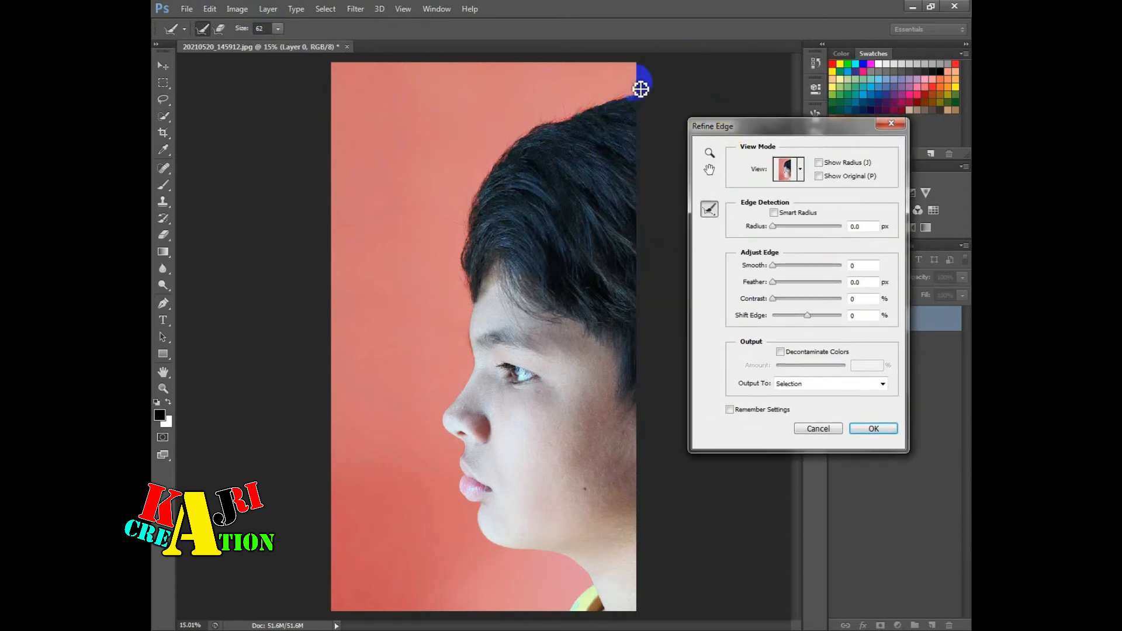
pyautogui.moveTo(643, 99); pyautogui.dragTo(551, 128)
pyautogui.moveTo(510, 164); pyautogui.dragTo(526, 144)
pyautogui.click(866, 285)
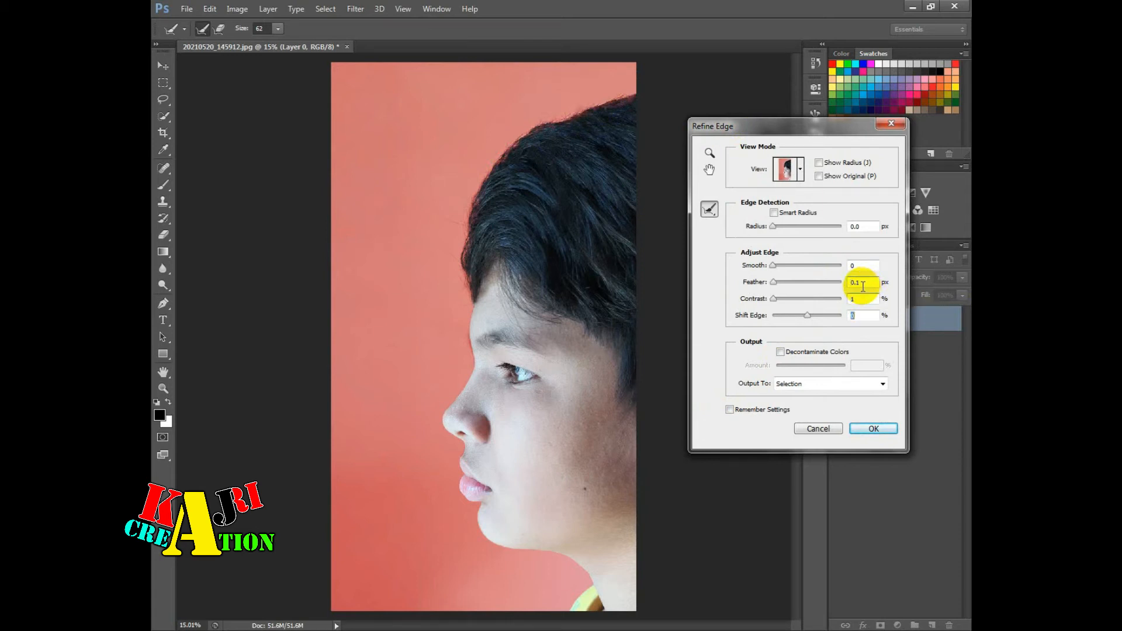
pyautogui.click(873, 428)
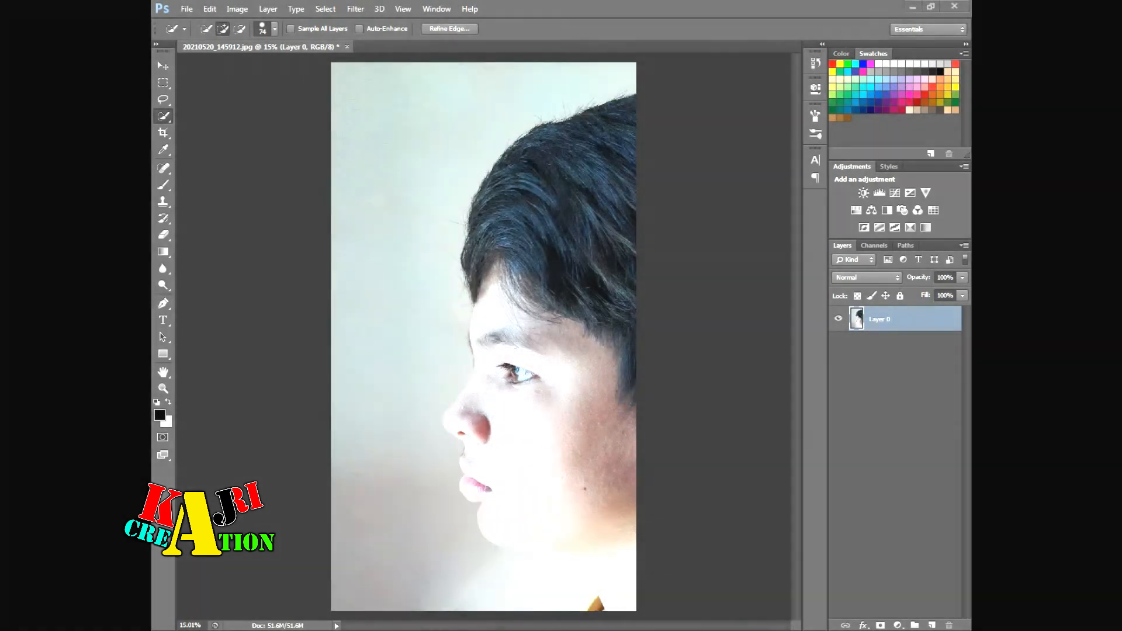
# - Open the front-facing photo 20210520_145852.jpg and crop it to the boy's head and shoulders
pyautogui.click(186, 9)
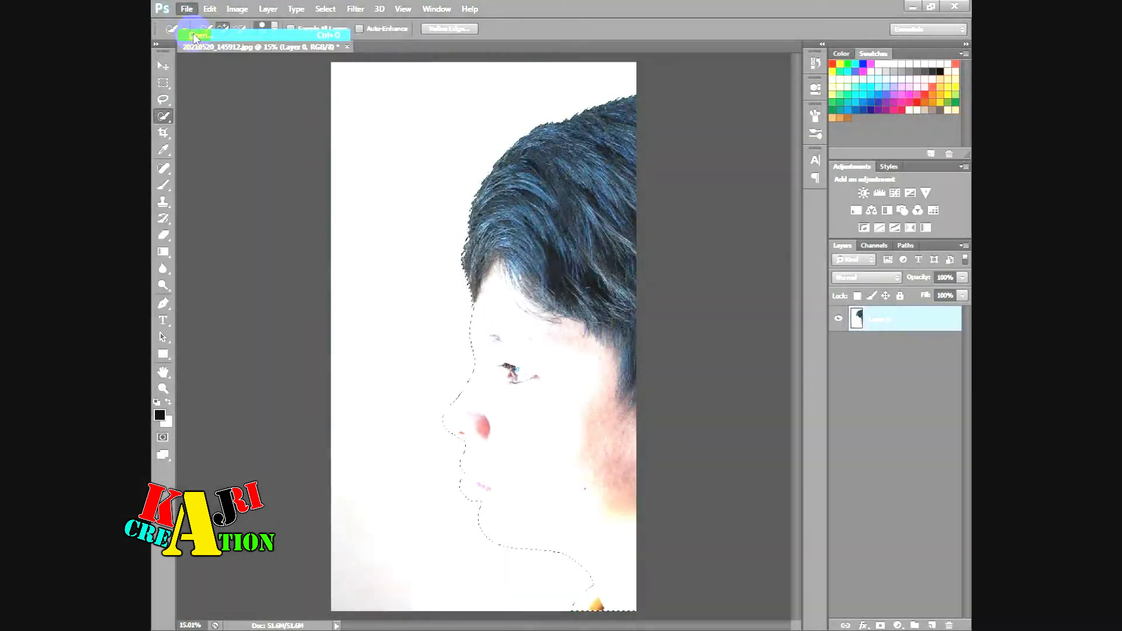
pyautogui.click(196, 33)
pyautogui.doubleClick(259, 82)
pyautogui.moveTo(350, 164); pyautogui.dragTo(582, 453)
pyautogui.press('Return')
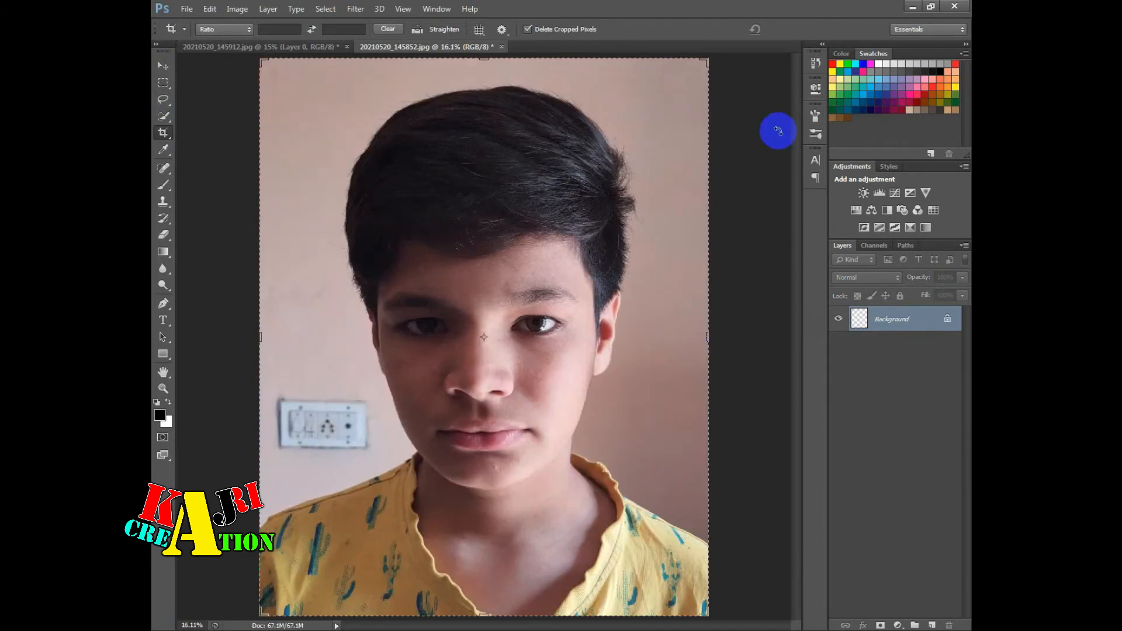
# - Apply Auto Color to the front-facing photo and select the boy's head, neck and shirt with the Quick Selection tool
pyautogui.press('w')
pyautogui.moveTo(459, 182); pyautogui.dragTo(491, 404)
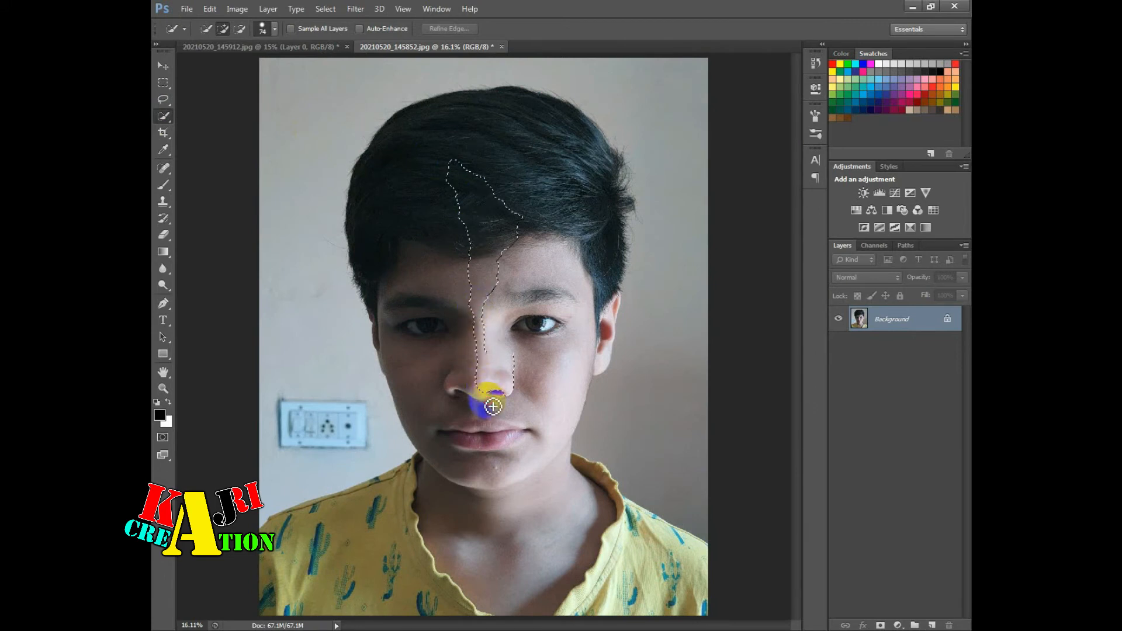
pyautogui.moveTo(498, 426)
pyautogui.mouseDown()
pyautogui.moveTo(501, 529)
pyautogui.moveTo(469, 567)
pyautogui.mouseUp()
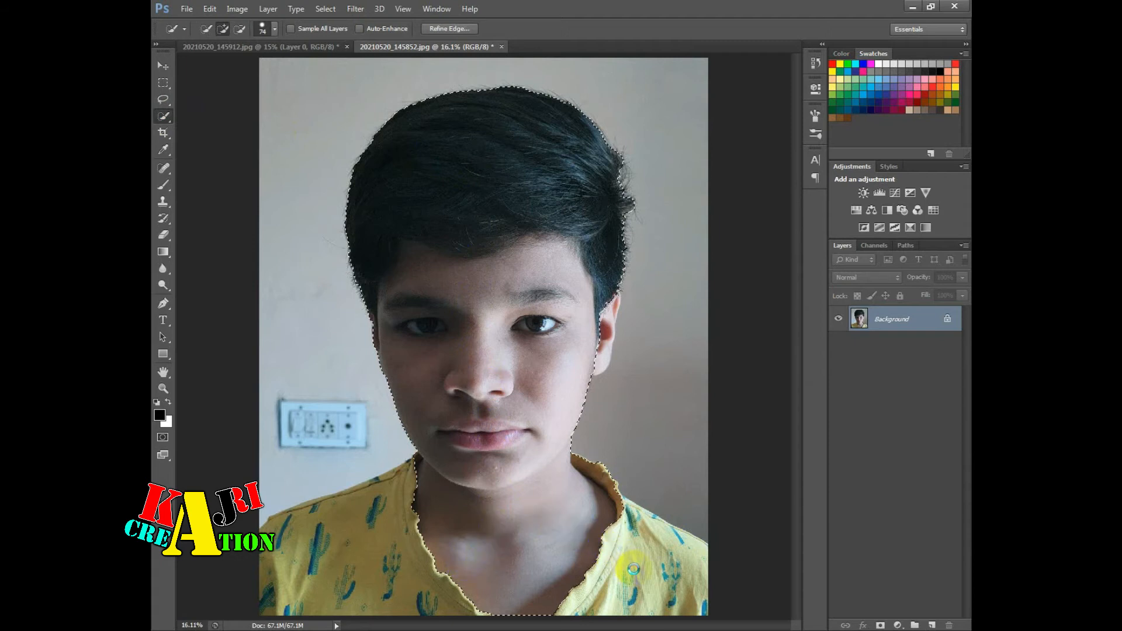
pyautogui.click(580, 547)
pyautogui.moveTo(593, 555); pyautogui.dragTo(608, 561)
pyautogui.click(433, 591)
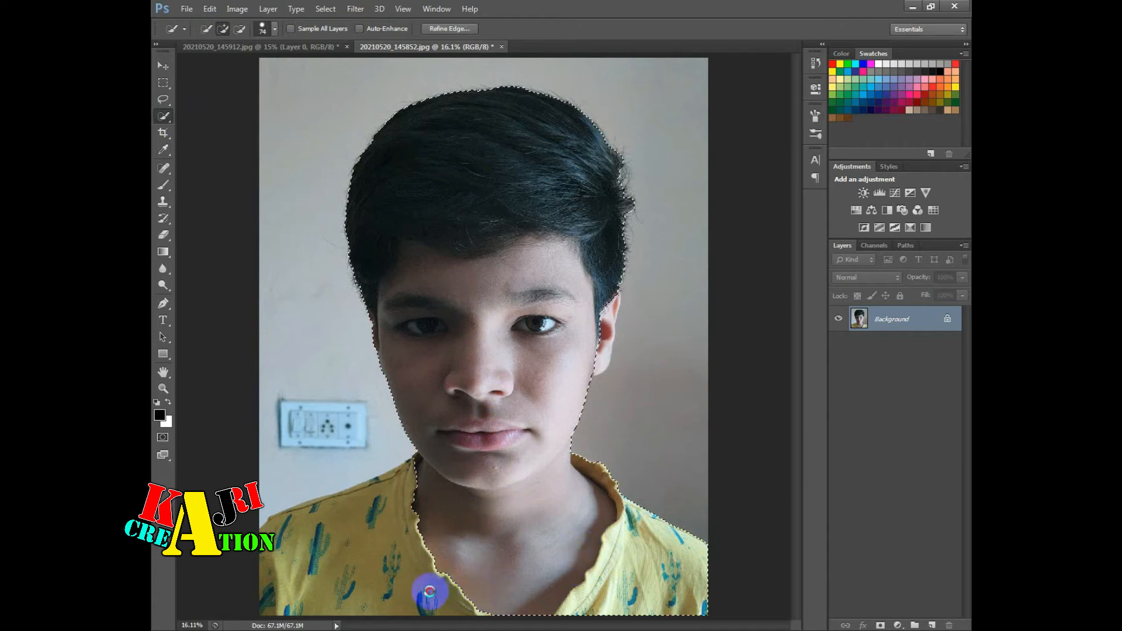
pyautogui.moveTo(431, 597)
pyautogui.mouseDown()
pyautogui.moveTo(351, 577)
pyautogui.moveTo(414, 573)
pyautogui.moveTo(387, 569)
pyautogui.mouseUp()
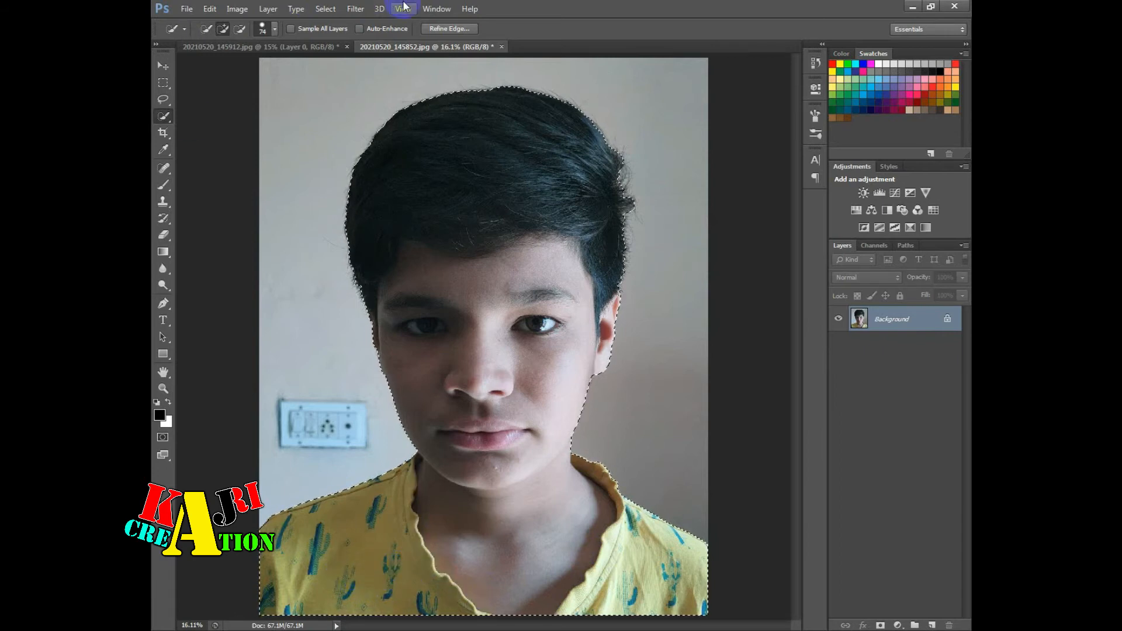
# - Refine the front portrait's hair edge with a size 94 brush, applying 0.1 px feather, 1% contrast and -1% edge shift
pyautogui.click(441, 29)
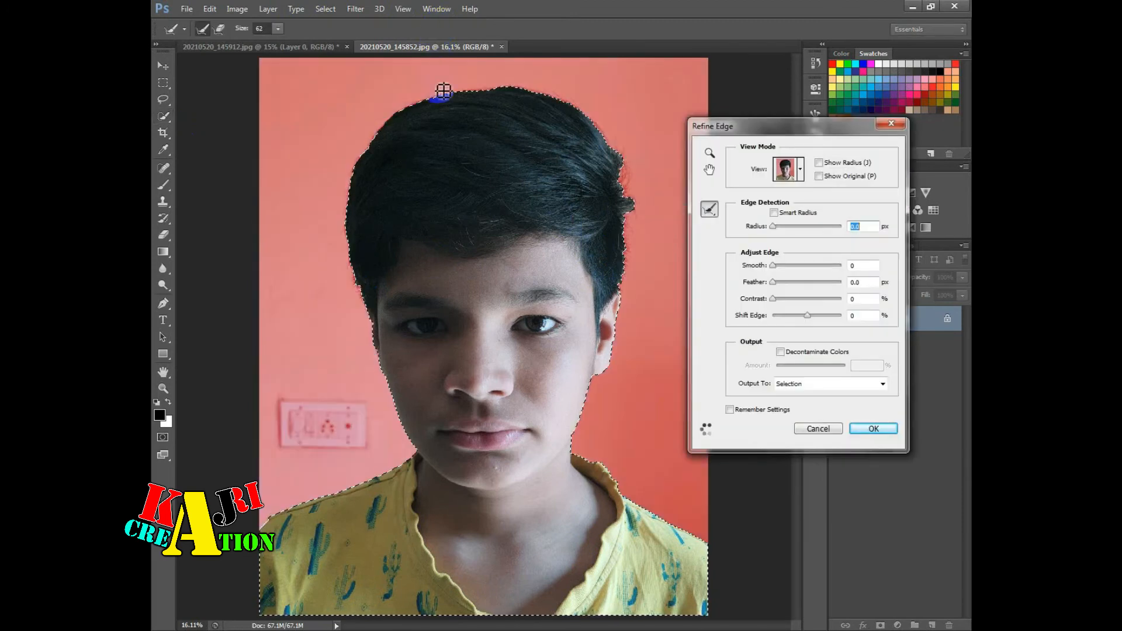
pyautogui.click(278, 29)
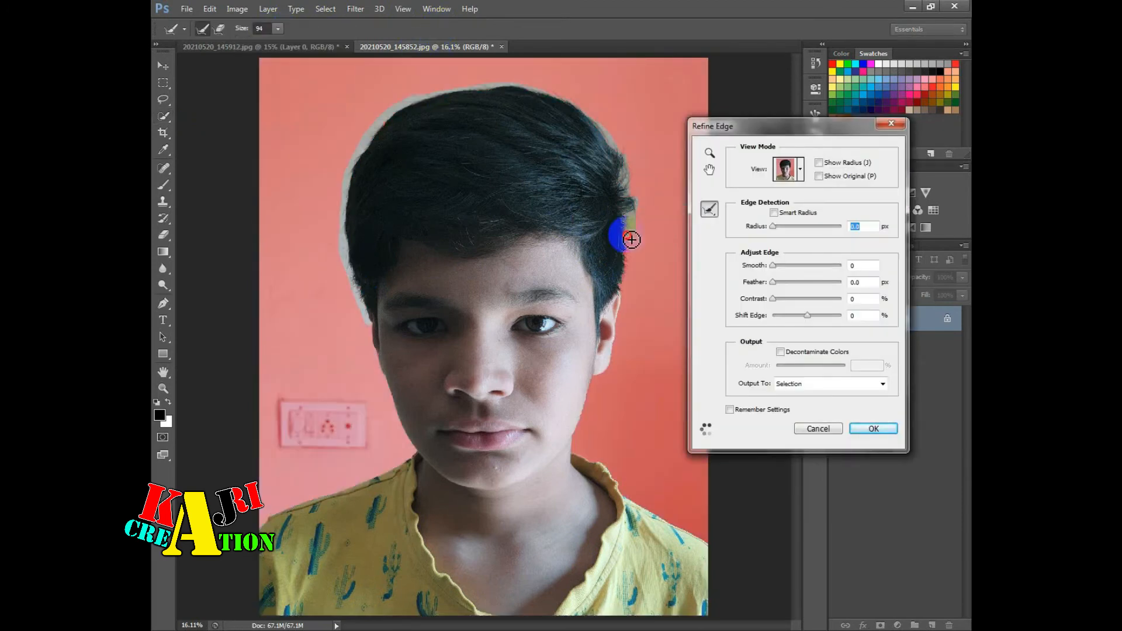
pyautogui.moveTo(631, 239)
pyautogui.mouseDown()
pyautogui.moveTo(618, 298)
pyautogui.moveTo(620, 208)
pyautogui.mouseUp()
pyautogui.click(866, 282)
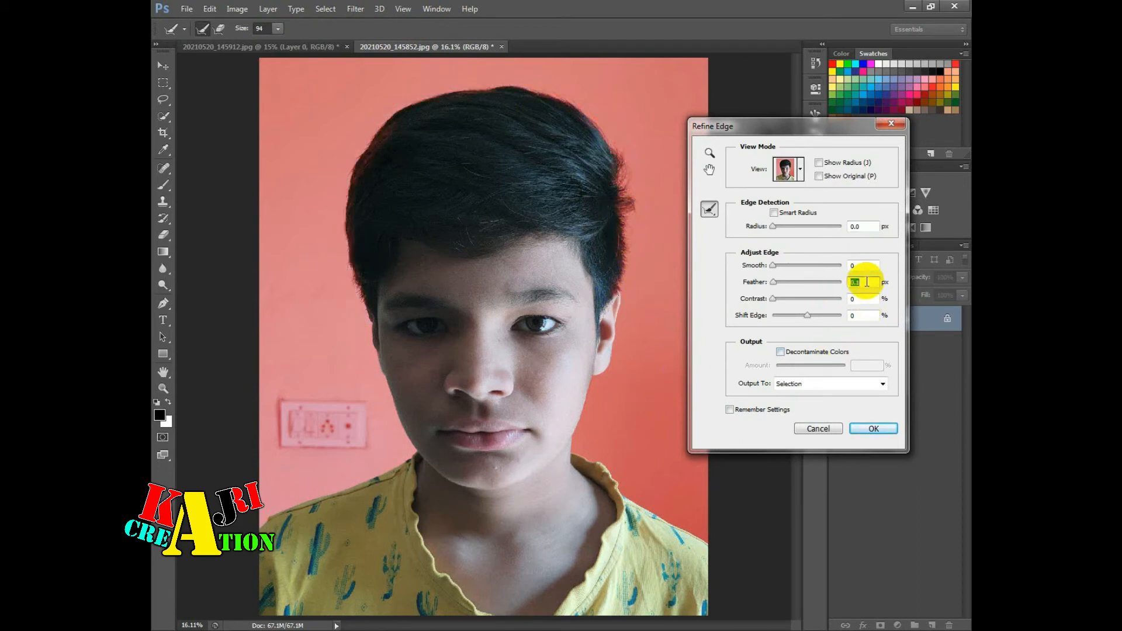
pyautogui.click(871, 428)
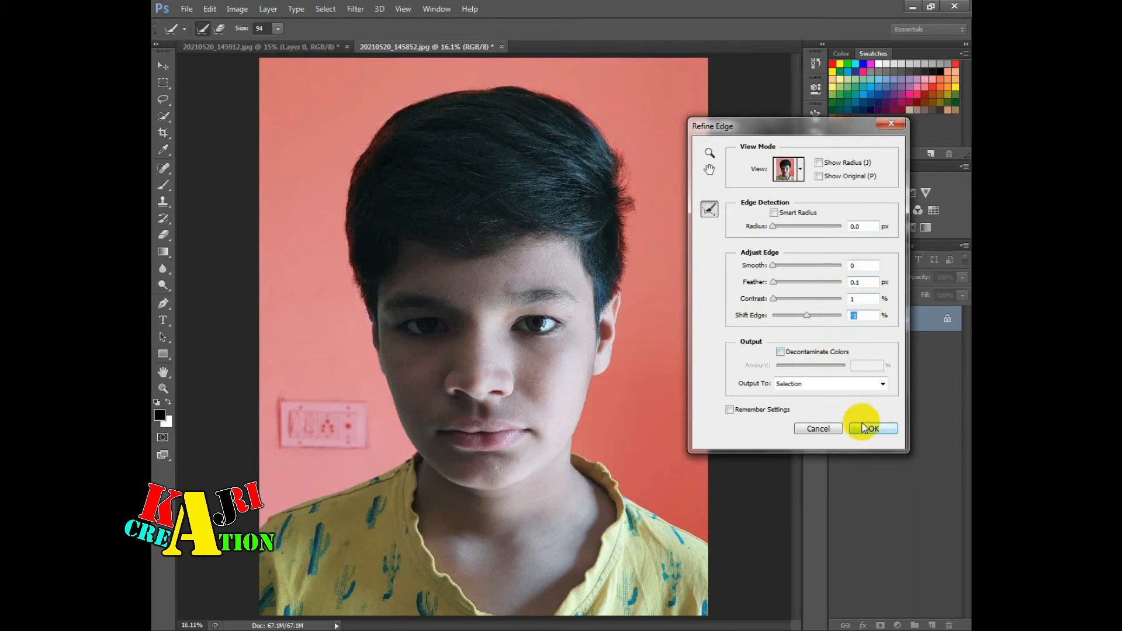
# - Create a new blank document with a white background for the combined portrait
pyautogui.click(571, 376)
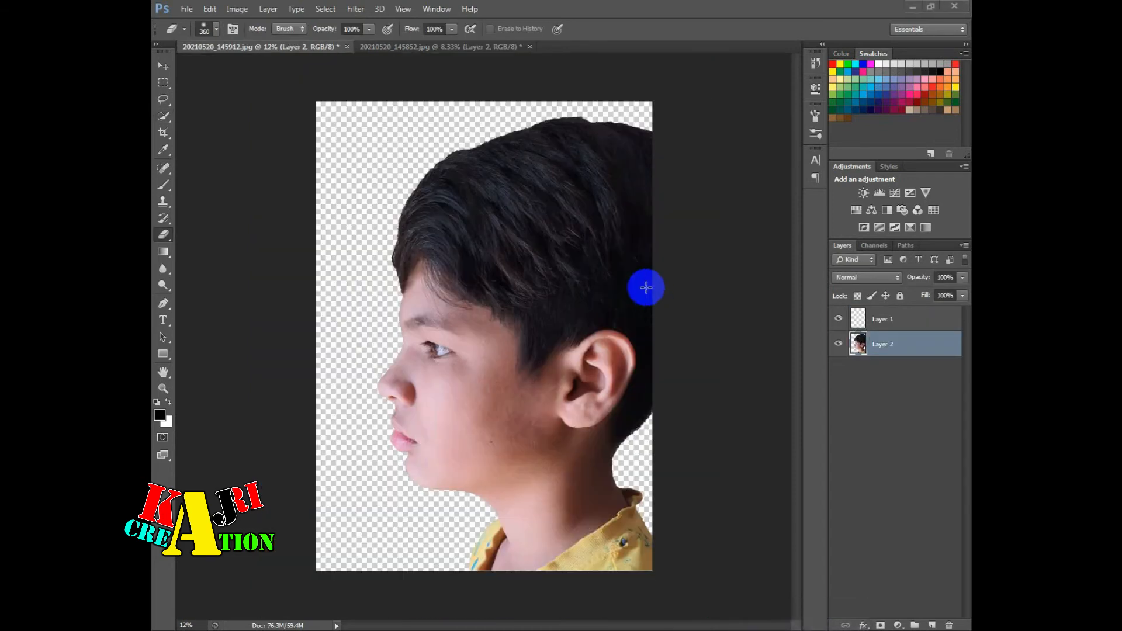
pyautogui.click(186, 9)
pyautogui.click(560, 119)
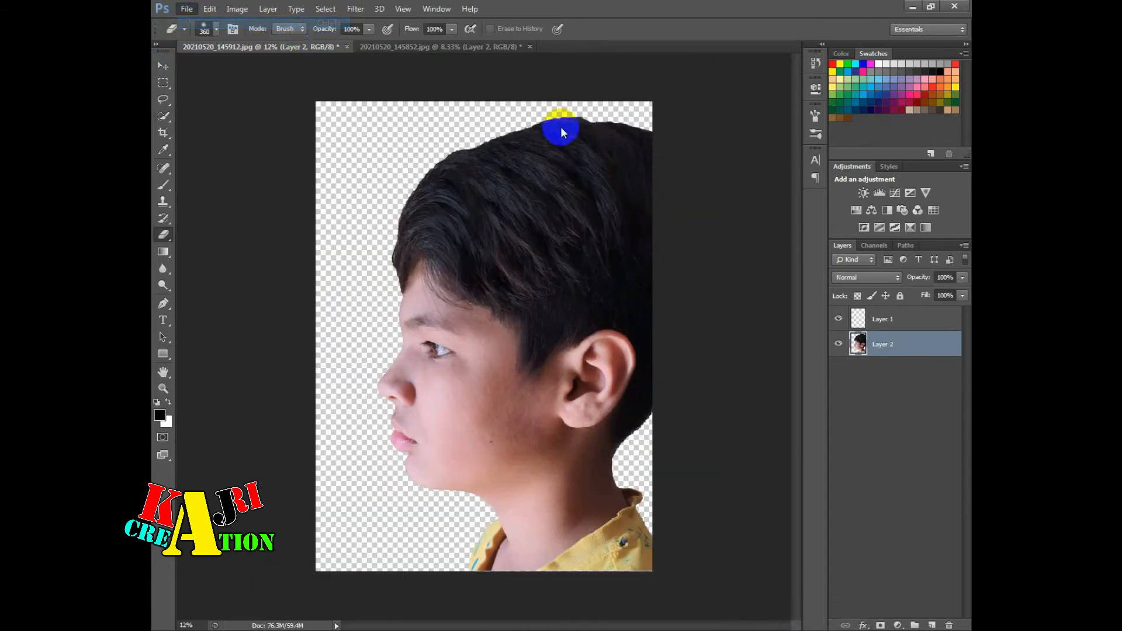
pyautogui.hotkey('ctrl', 'n')
pyautogui.click(681, 165)
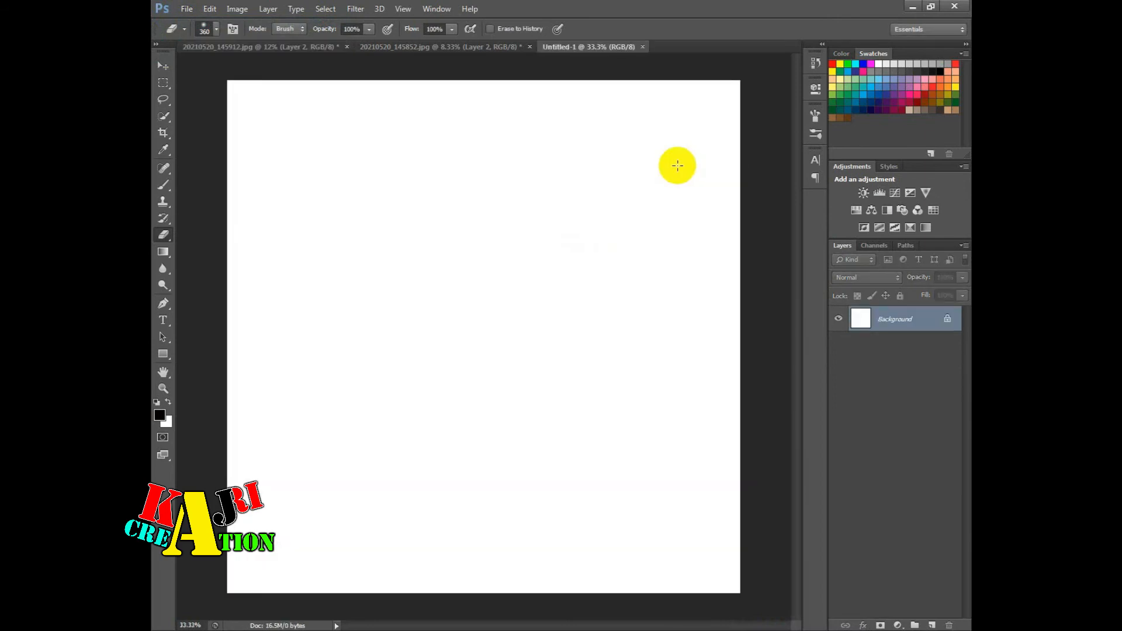
# - Copy the front-facing cutout from 20210520_145852.jpg into the new document and scale it down to fit the canvas
pyautogui.click(446, 48)
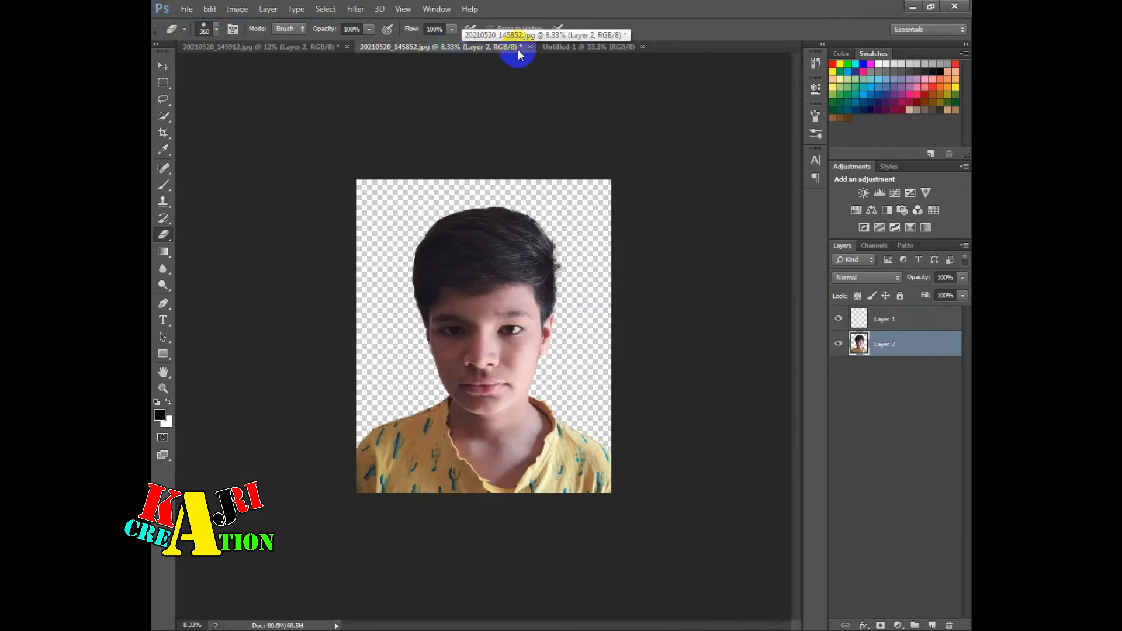
pyautogui.click(163, 67)
pyautogui.moveTo(466, 233); pyautogui.dragTo(496, 245)
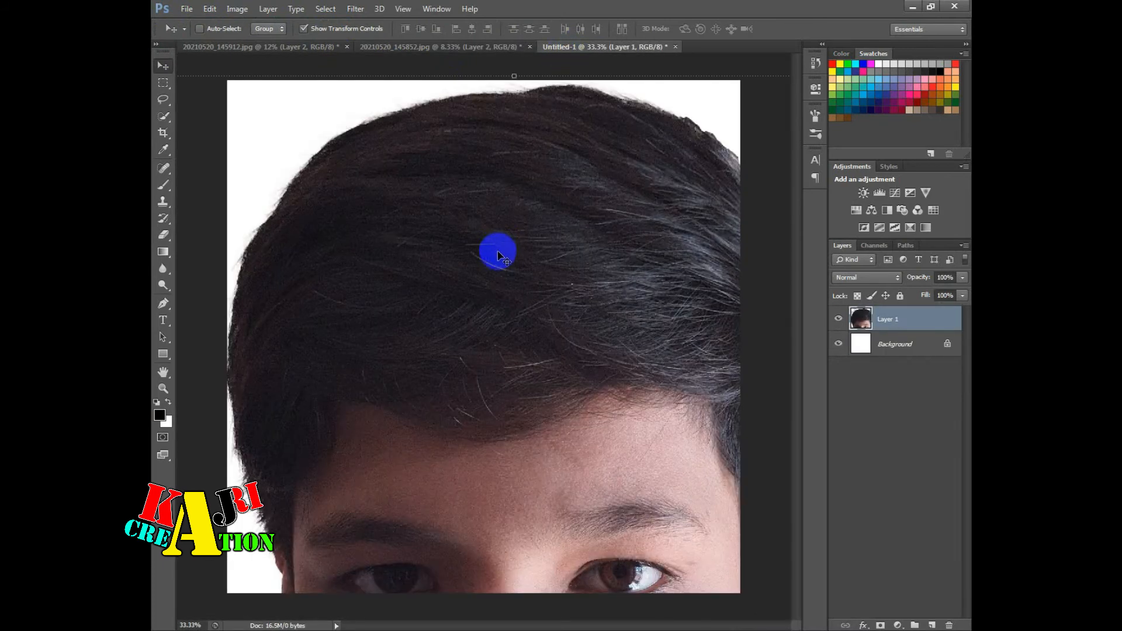
pyautogui.scroll(-5, 489, 250)
pyautogui.moveTo(615, 556); pyautogui.dragTo(491, 409)
pyautogui.moveTo(441, 318); pyautogui.dragTo(496, 319)
pyautogui.doubleClick(493, 315)
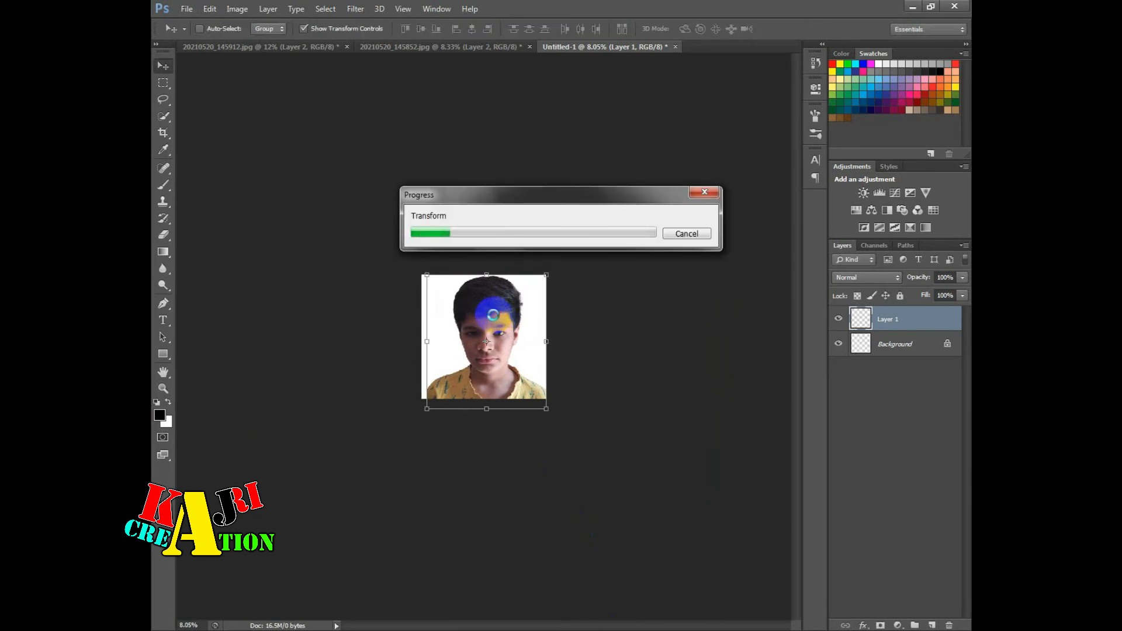
# - Copy the side-profile cutout into the new document, scale it to about 43.8% and centre it over the front portrait
pyautogui.click(300, 46)
pyautogui.moveTo(493, 131); pyautogui.dragTo(493, 315)
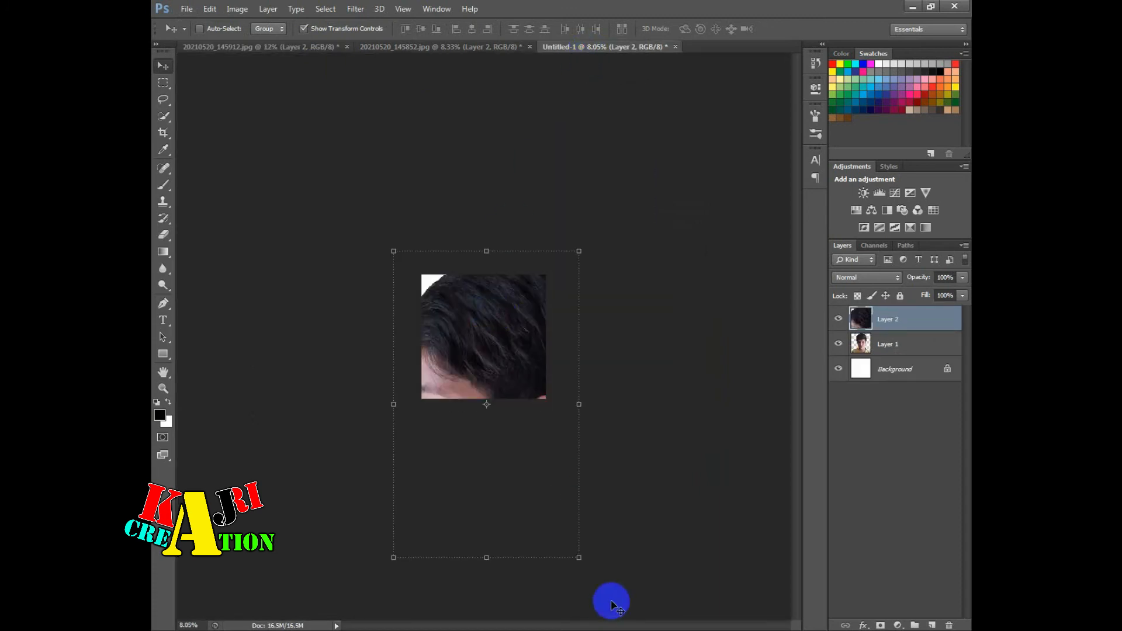
pyautogui.moveTo(577, 557); pyautogui.dragTo(486, 403)
pyautogui.moveTo(444, 345); pyautogui.dragTo(504, 346)
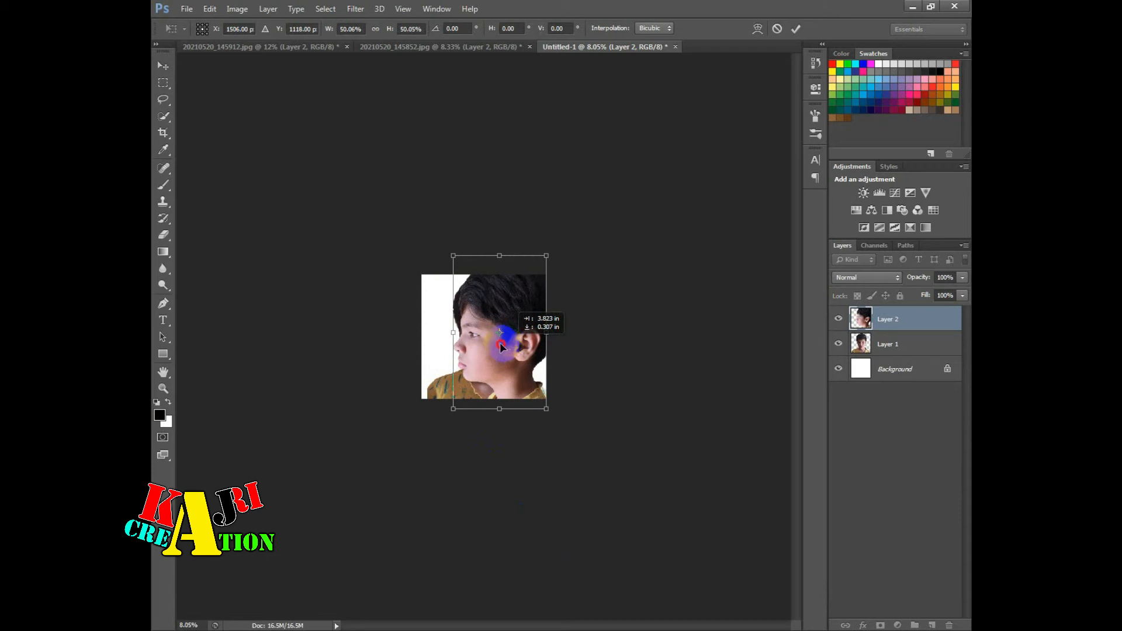
pyautogui.moveTo(547, 256); pyautogui.dragTo(528, 272)
pyautogui.moveTo(498, 306); pyautogui.dragTo(491, 305)
pyautogui.press('Return')
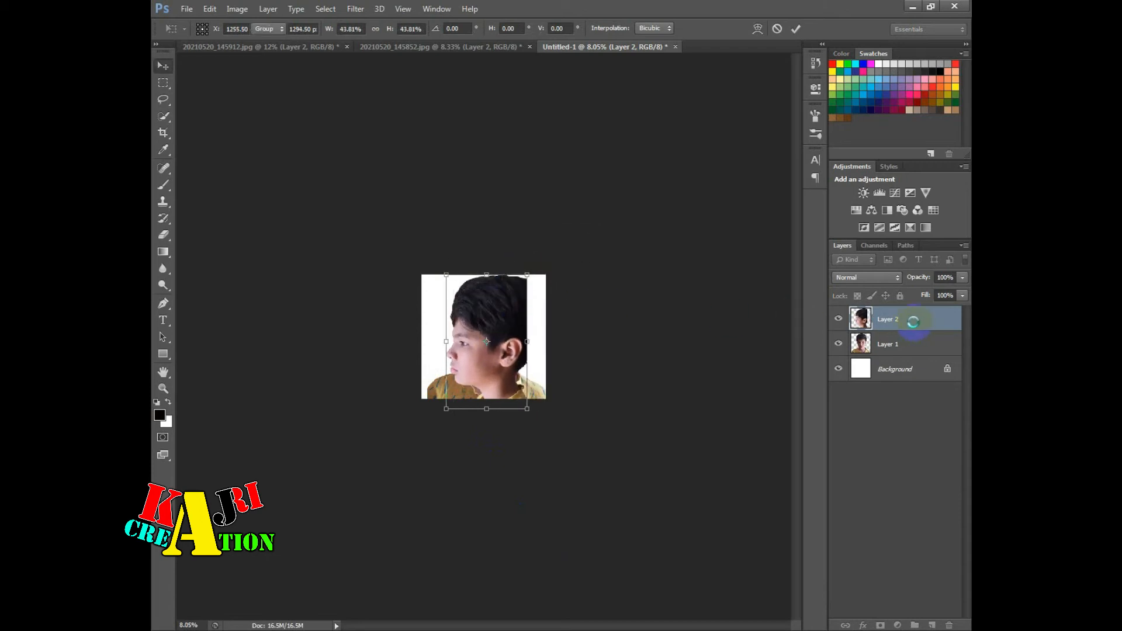
# - Move Layer 1 above Layer 2 and duplicate Layer 2 with the original hidden
pyautogui.moveTo(912, 345); pyautogui.dragTo(908, 318)
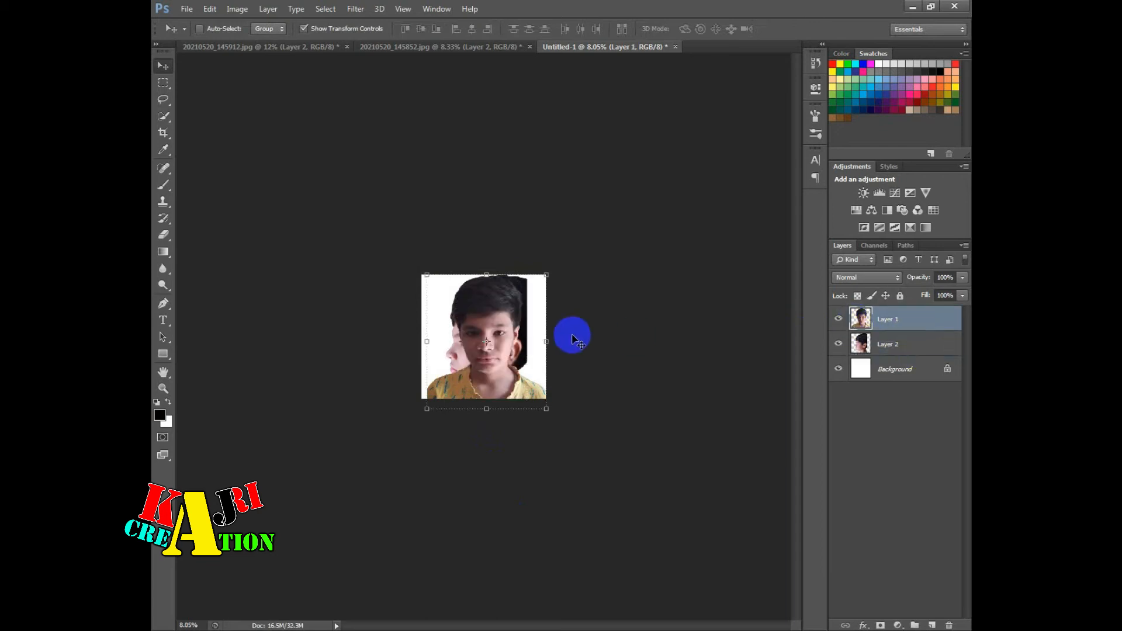
pyautogui.click(918, 348)
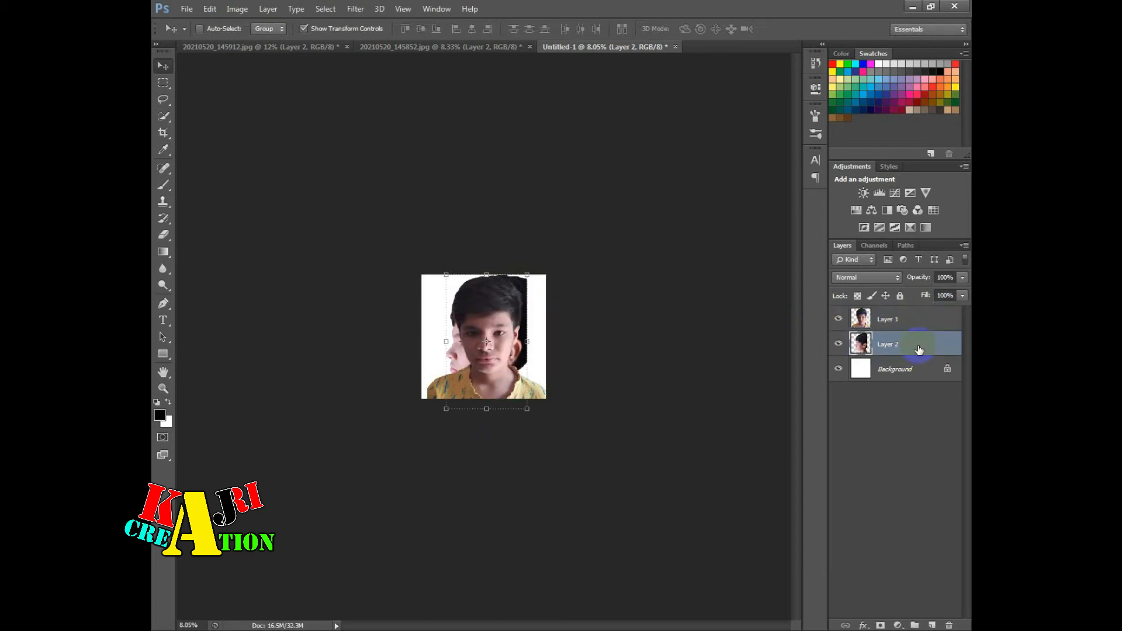
pyautogui.hotkey('ctrl', 'j')
# - Clip Layer 1 to Layer 2 copy, and shift and enlarge the front face to about 143.6% inside the profile
pyautogui.click(906, 320)
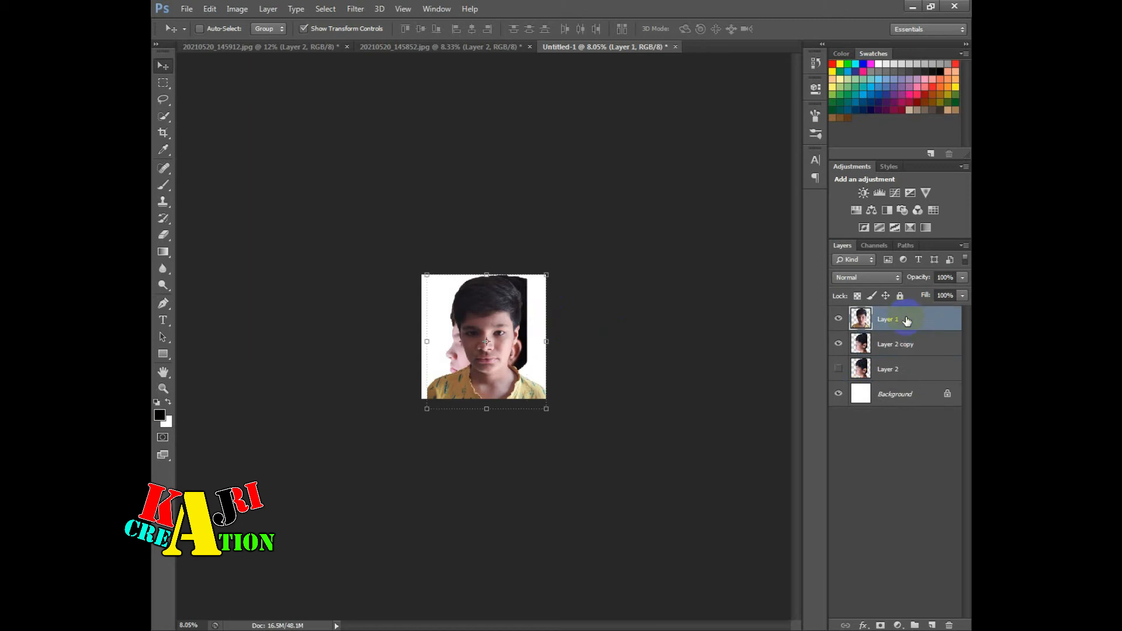
pyautogui.hotkey('ctrl', 'alt', 'g')
pyautogui.moveTo(501, 288); pyautogui.dragTo(446, 345)
pyautogui.scroll(10, 467, 354)
pyautogui.moveTo(624, 92); pyautogui.dragTo(609, 106)
pyautogui.moveTo(440, 395); pyautogui.dragTo(442, 392)
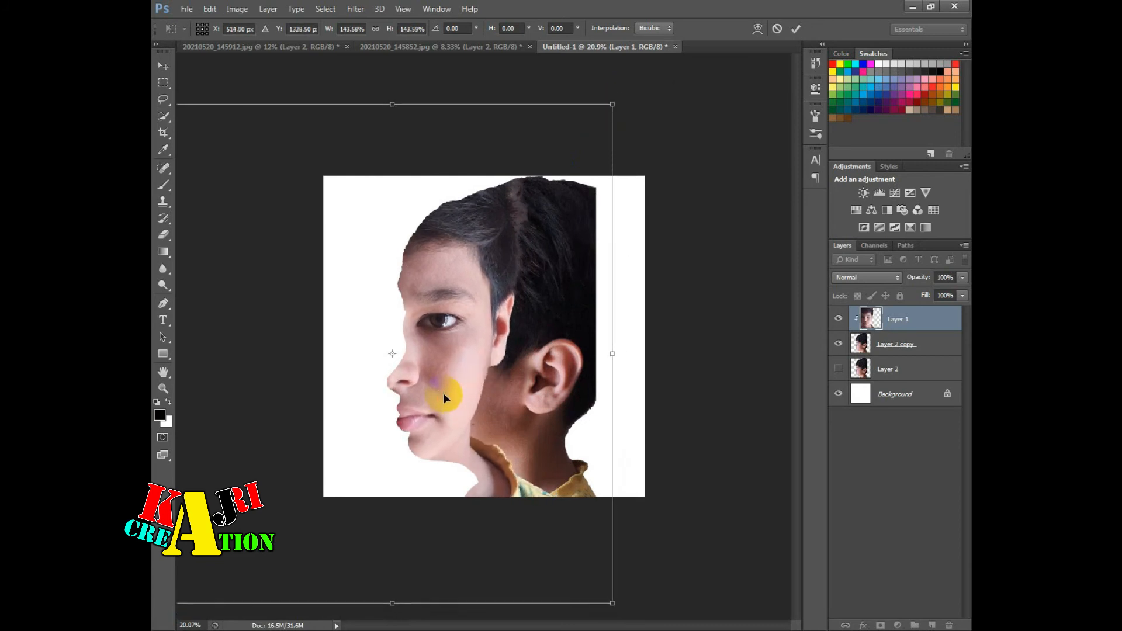
# - Fine-tune the clipped front face to about 143.5% scale and nudge it upward to match the profile's nose and lips
pyautogui.press('Up')
pyautogui.press('Up')
pyautogui.press('Up')
pyautogui.press('Up')
pyautogui.press('Up')
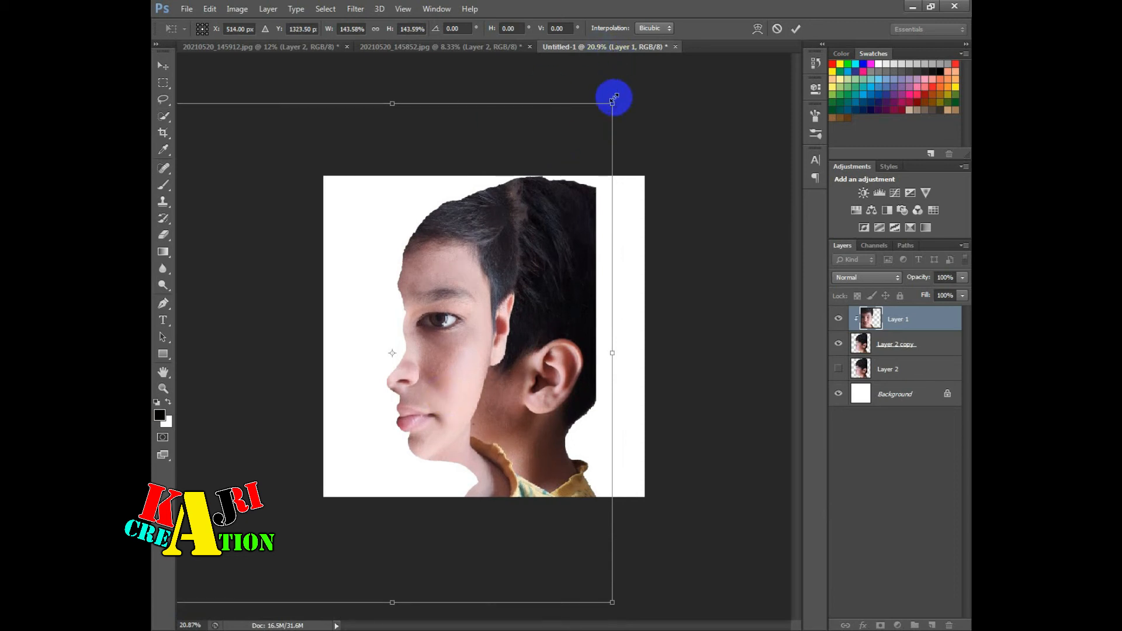
pyautogui.moveTo(610, 101); pyautogui.dragTo(611, 103)
pyautogui.hotkey('ctrl', '0')
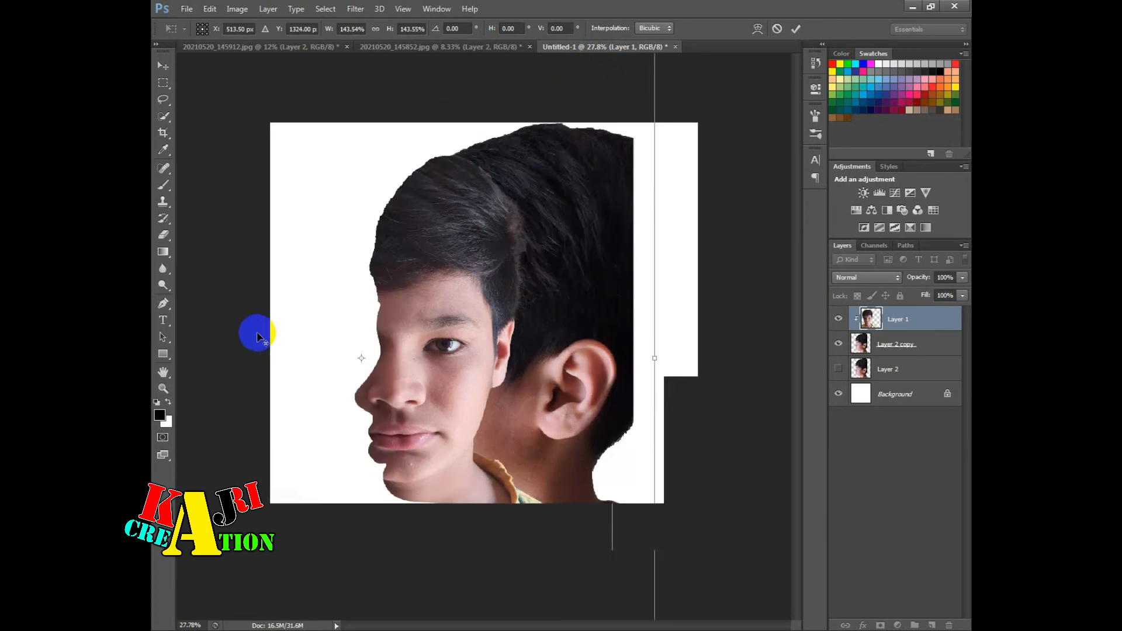
pyautogui.hotkey('alt', 'space')
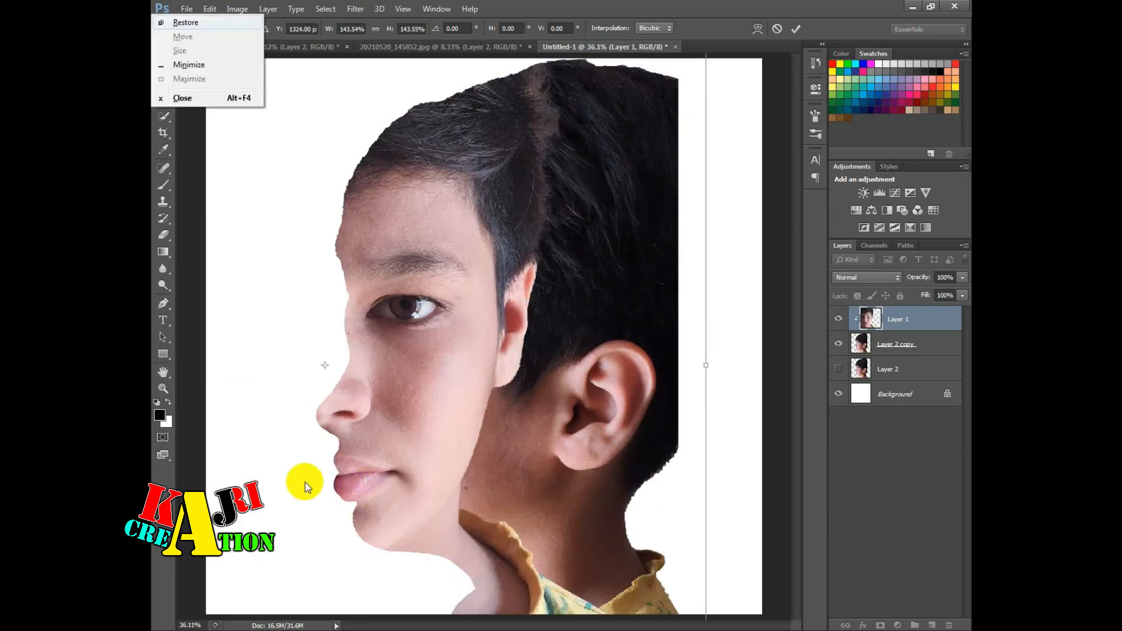
pyautogui.click(373, 461)
pyautogui.press('Up')
pyautogui.press('Up')
pyautogui.press('Up')
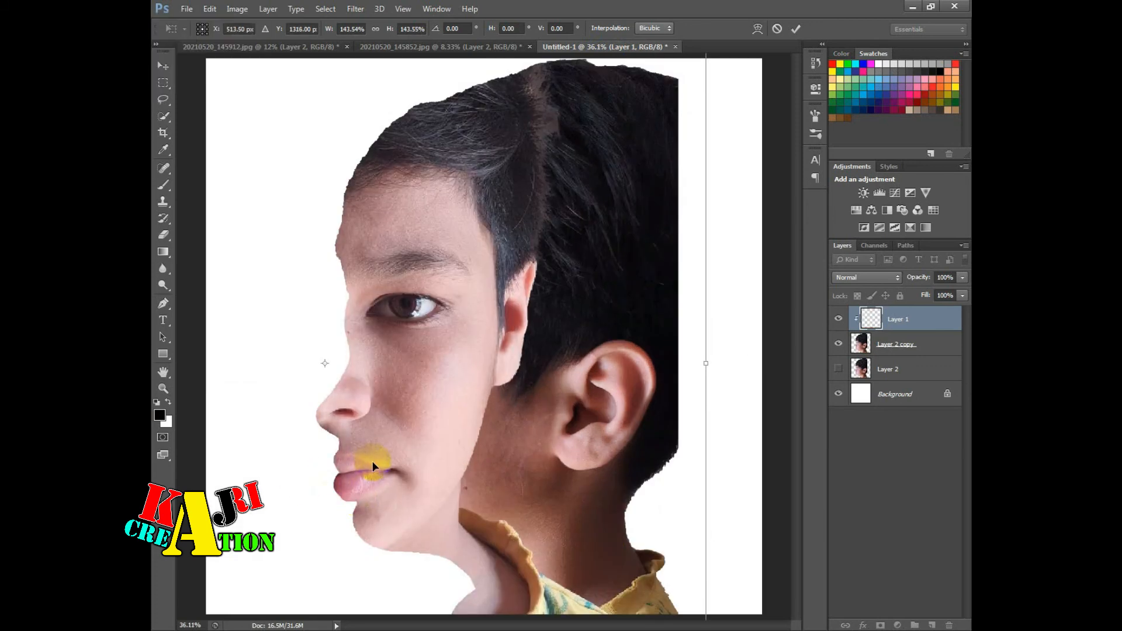
pyautogui.scroll(-3, 411, 466)
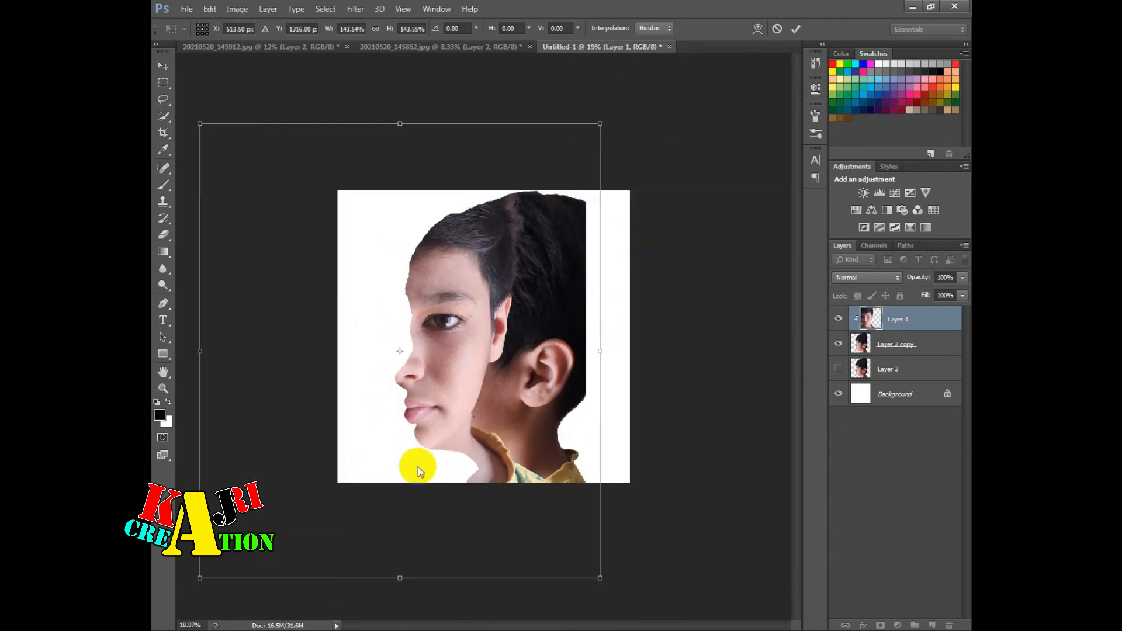
# - Delete the part of Layer 2 copy outside Layer 1's outline, and deselect
pyautogui.keyDown('ctrl'); pyautogui.click(868, 326); pyautogui.keyUp('ctrl')
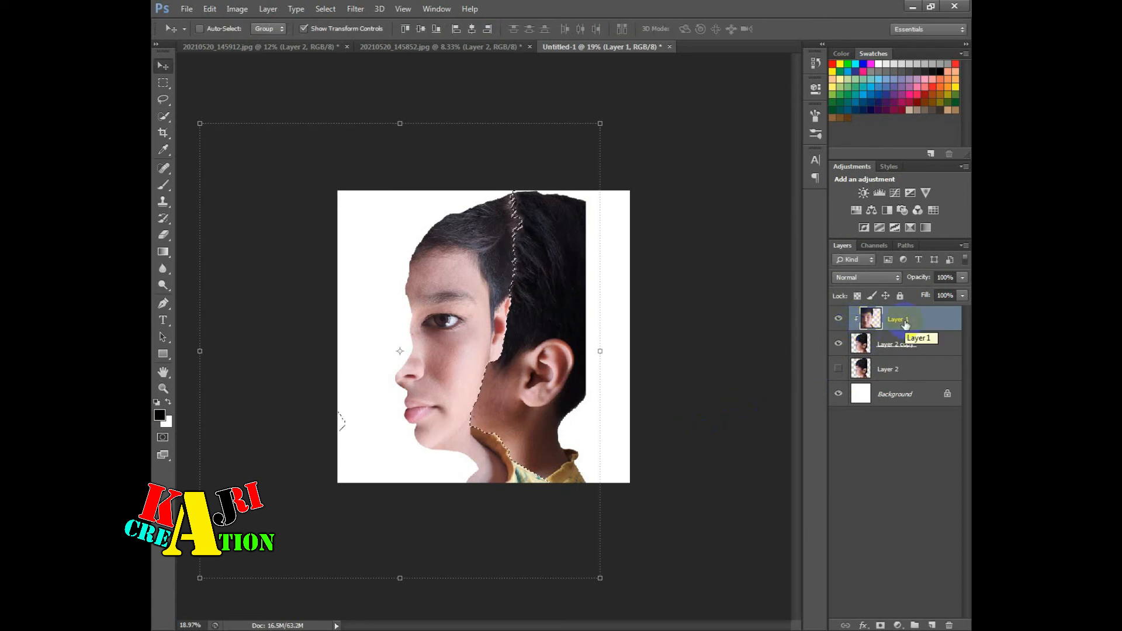
pyautogui.hotkey('ctrl', 'shift', 'i')
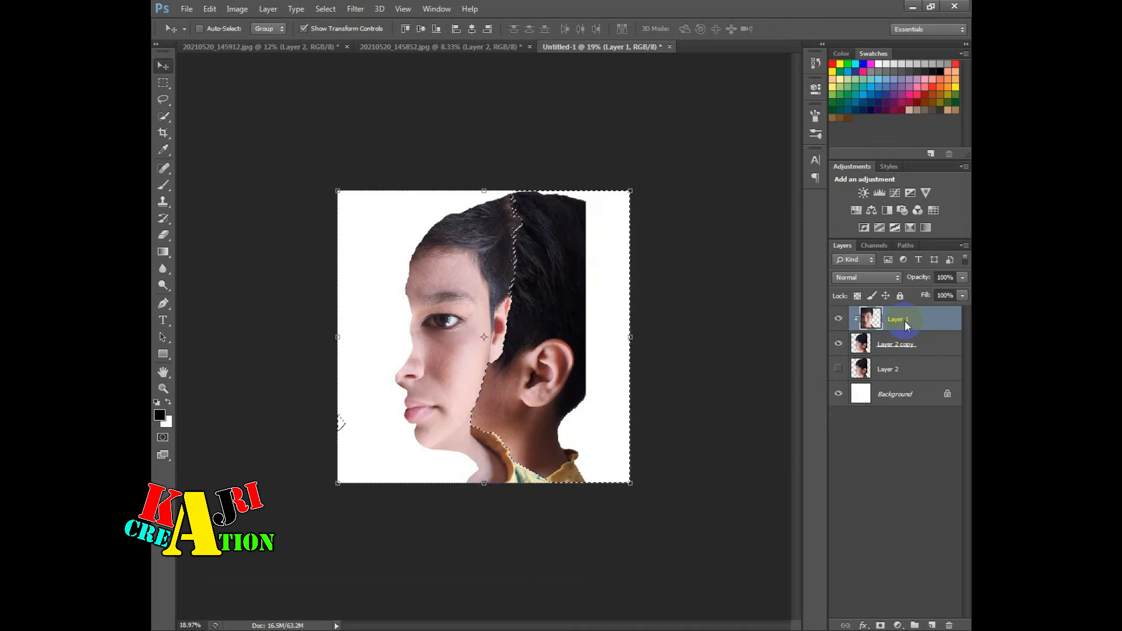
pyautogui.click(902, 344)
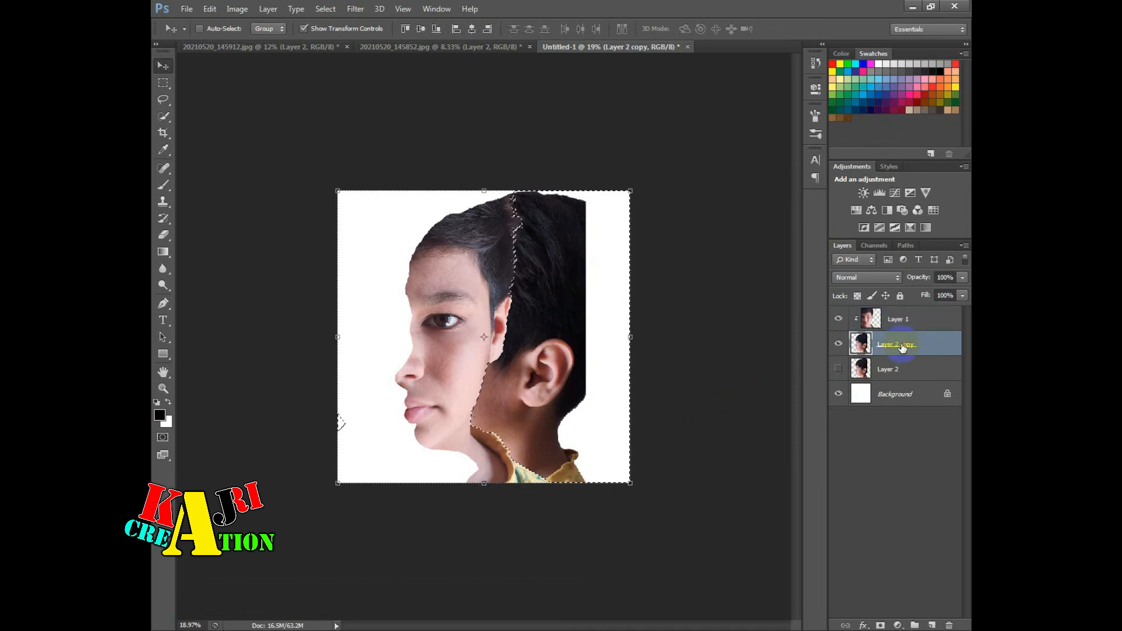
pyautogui.press('Delete')
pyautogui.hotkey('ctrl', 'd')
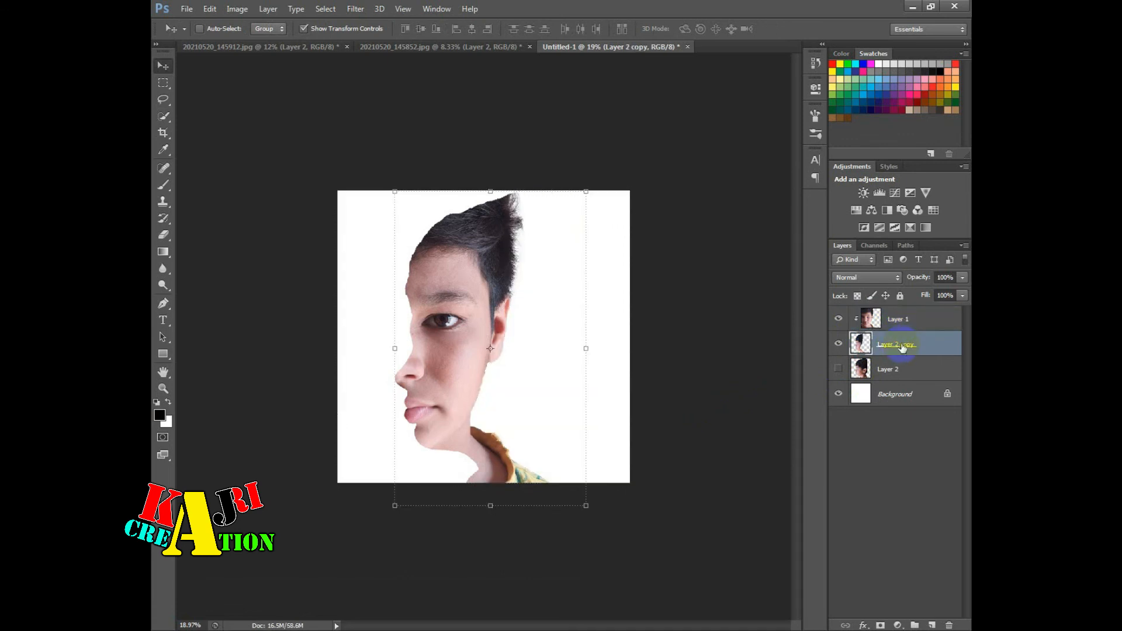
# - Merge Layer 1 into Layer 2 copy and show the full profile Layer 2 above it, with the Background visible
pyautogui.click(840, 395)
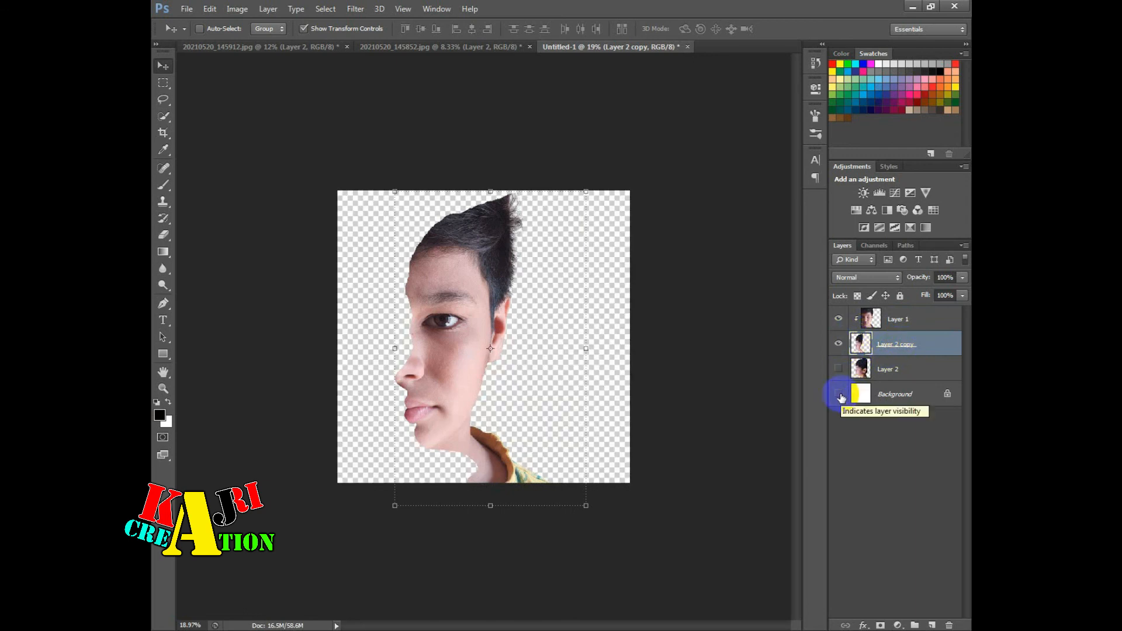
pyautogui.hotkey('ctrl', 'e')
pyautogui.click(839, 344)
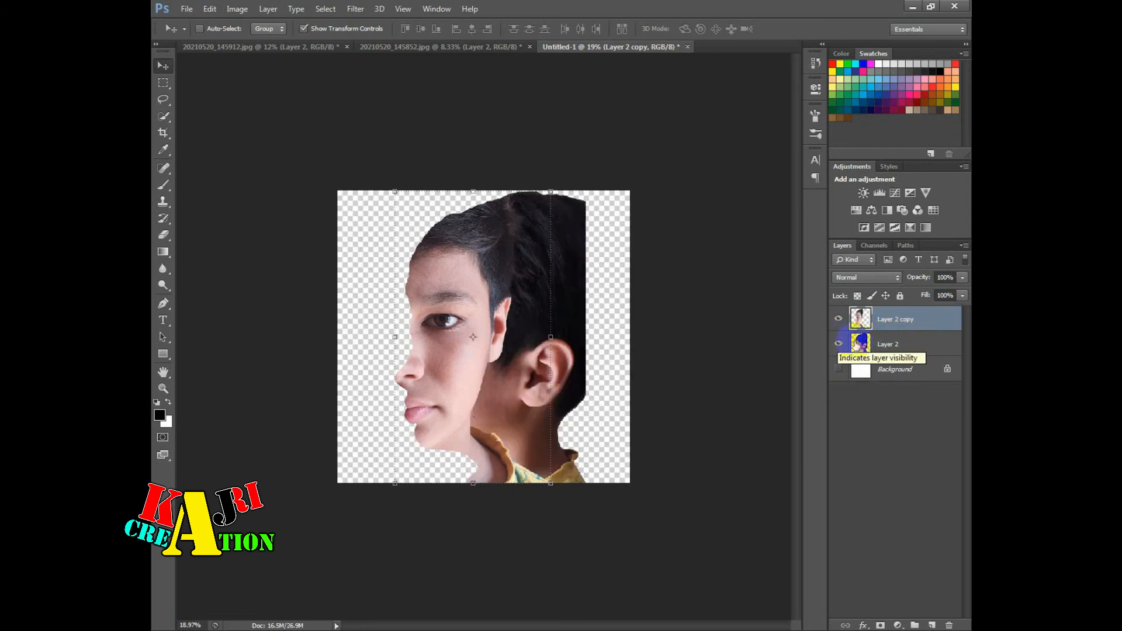
pyautogui.click(916, 344)
pyautogui.moveTo(929, 309); pyautogui.dragTo(932, 349)
pyautogui.click(839, 368)
pyautogui.scroll(4, 473, 374)
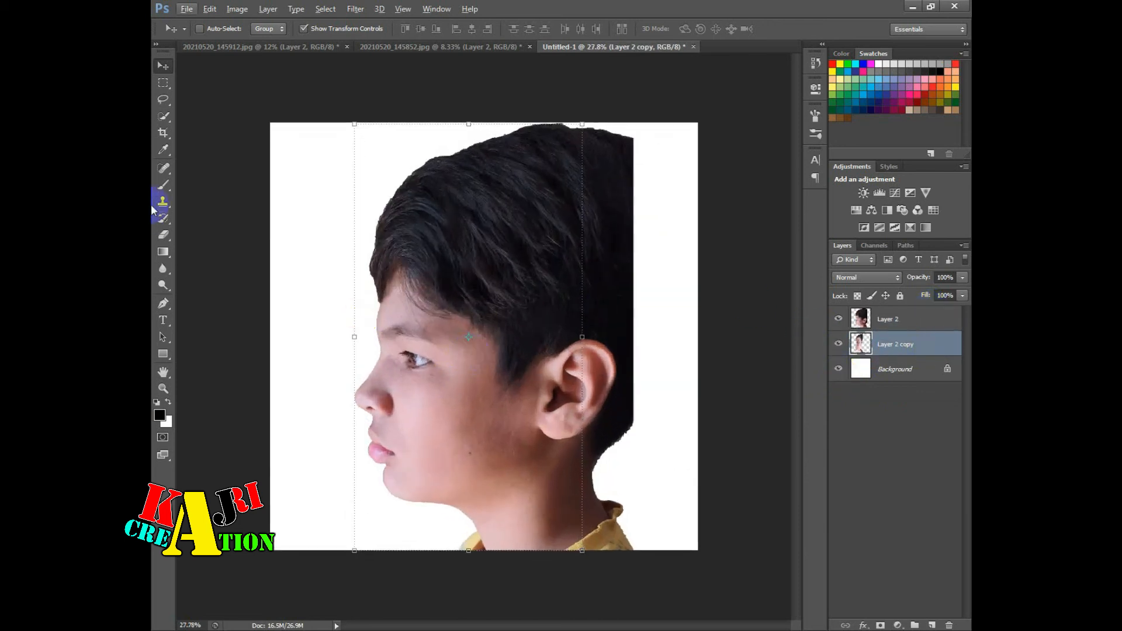
# - Erase the profile on Layer 2 with a soft size 360 Eraser, keeping the nose area over the front face
pyautogui.rightClick(164, 235)
pyautogui.click(209, 234)
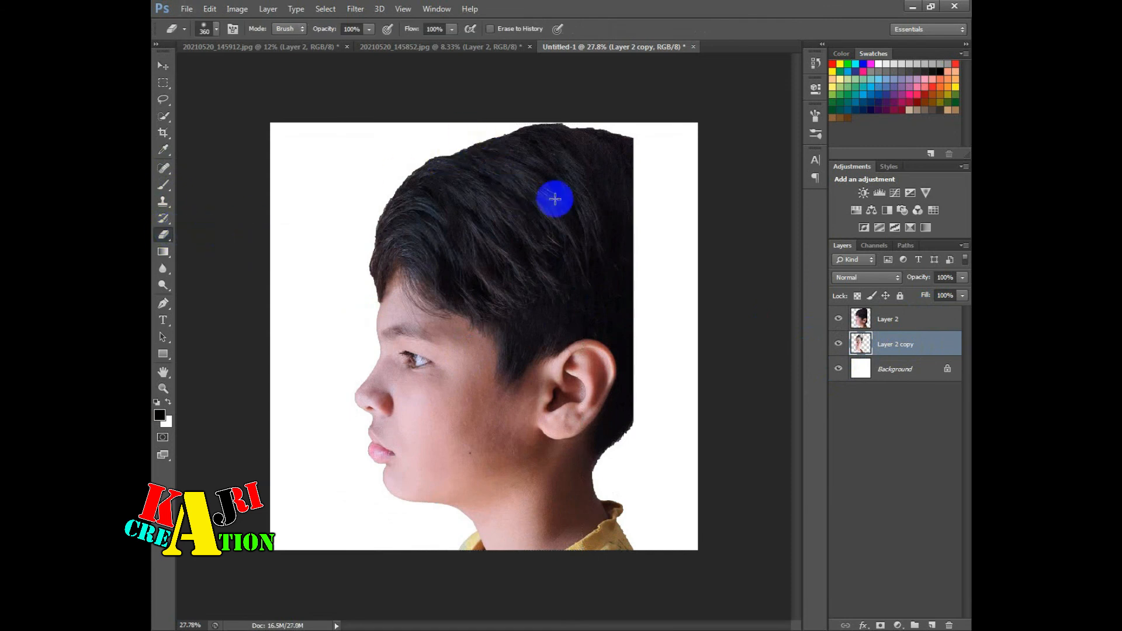
pyautogui.click(921, 317)
pyautogui.click(838, 322)
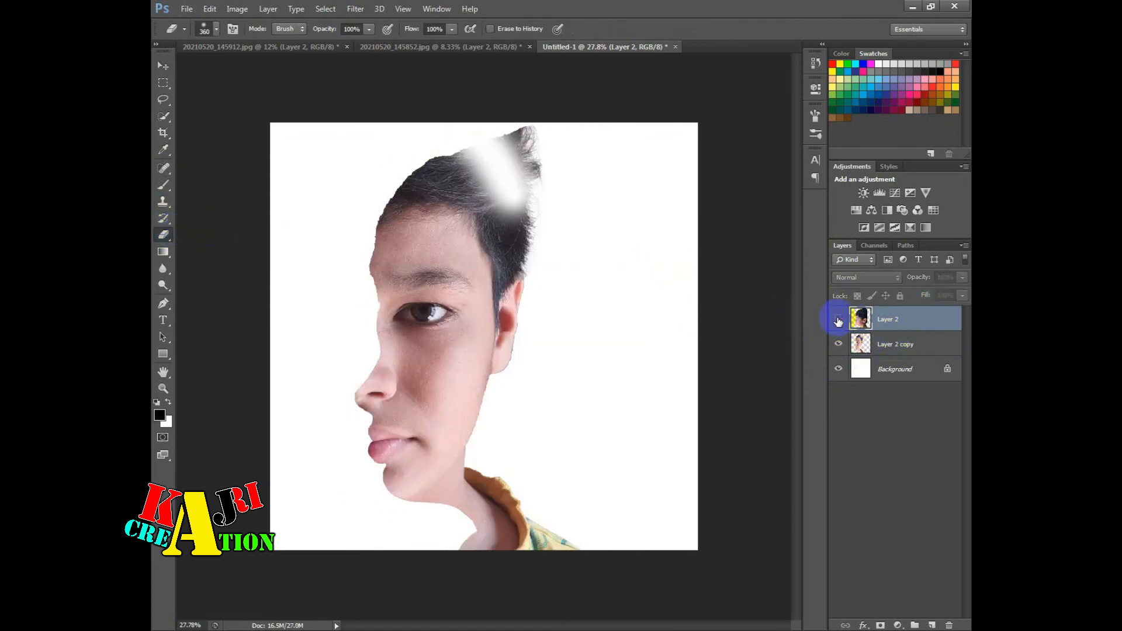
pyautogui.click(838, 320)
pyautogui.click(838, 320)
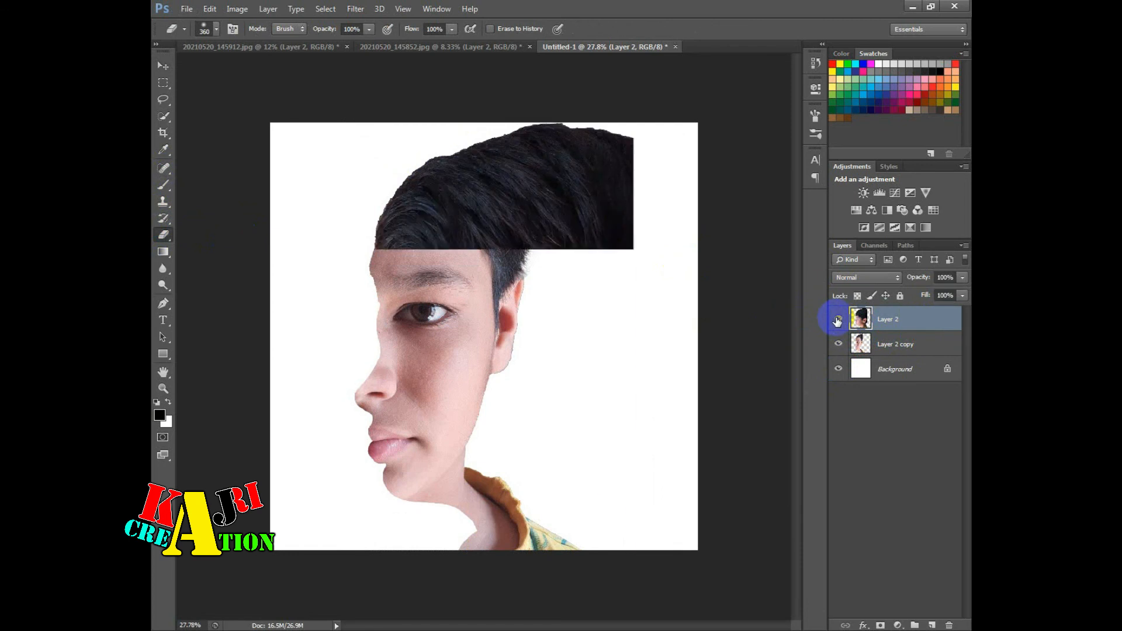
pyautogui.moveTo(535, 149)
pyautogui.mouseDown()
pyautogui.moveTo(528, 238)
pyautogui.moveTo(599, 298)
pyautogui.moveTo(596, 366)
pyautogui.moveTo(612, 363)
pyautogui.moveTo(461, 541)
pyautogui.moveTo(539, 551)
pyautogui.moveTo(446, 521)
pyautogui.moveTo(533, 345)
pyautogui.moveTo(465, 451)
pyautogui.moveTo(518, 292)
pyautogui.moveTo(531, 143)
pyautogui.moveTo(534, 325)
pyautogui.moveTo(596, 163)
pyautogui.moveTo(439, 152)
pyautogui.moveTo(511, 178)
pyautogui.moveTo(508, 268)
pyautogui.moveTo(436, 243)
pyautogui.moveTo(406, 274)
pyautogui.moveTo(403, 298)
pyautogui.moveTo(437, 348)
pyautogui.moveTo(401, 489)
pyautogui.moveTo(481, 320)
pyautogui.mouseUp()
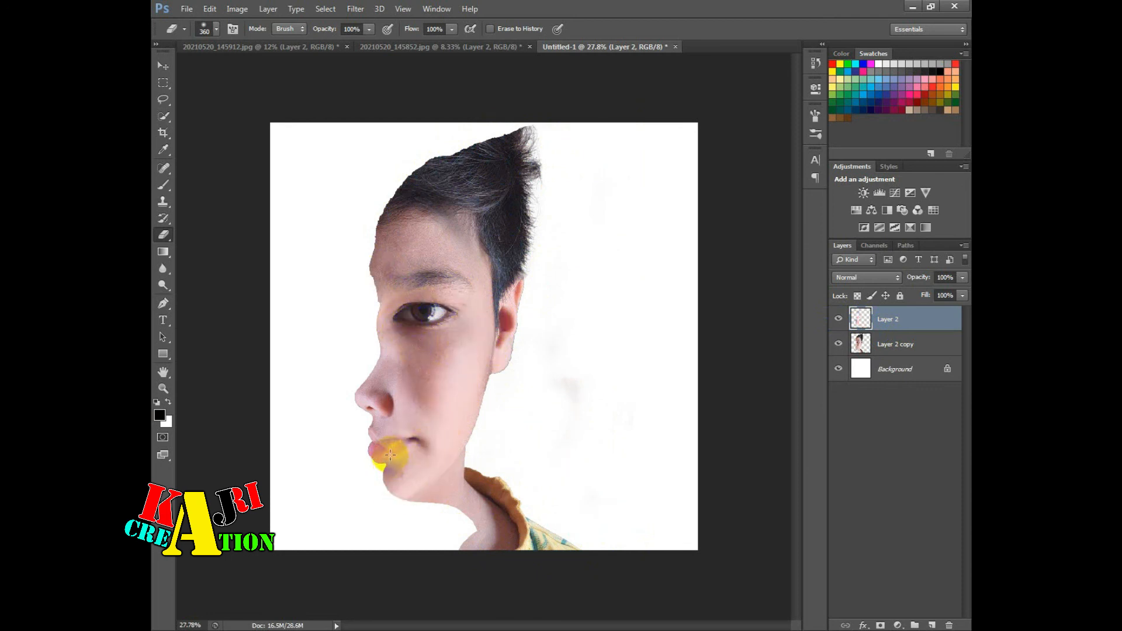
pyautogui.moveTo(434, 436)
pyautogui.mouseDown()
pyautogui.moveTo(507, 183)
pyautogui.moveTo(537, 129)
pyautogui.moveTo(468, 225)
pyautogui.moveTo(443, 183)
pyautogui.mouseUp()
# - Erase stray traces on Layer 2 while Layer 2 copy is hidden, and merge the two face layers
pyautogui.click(838, 350)
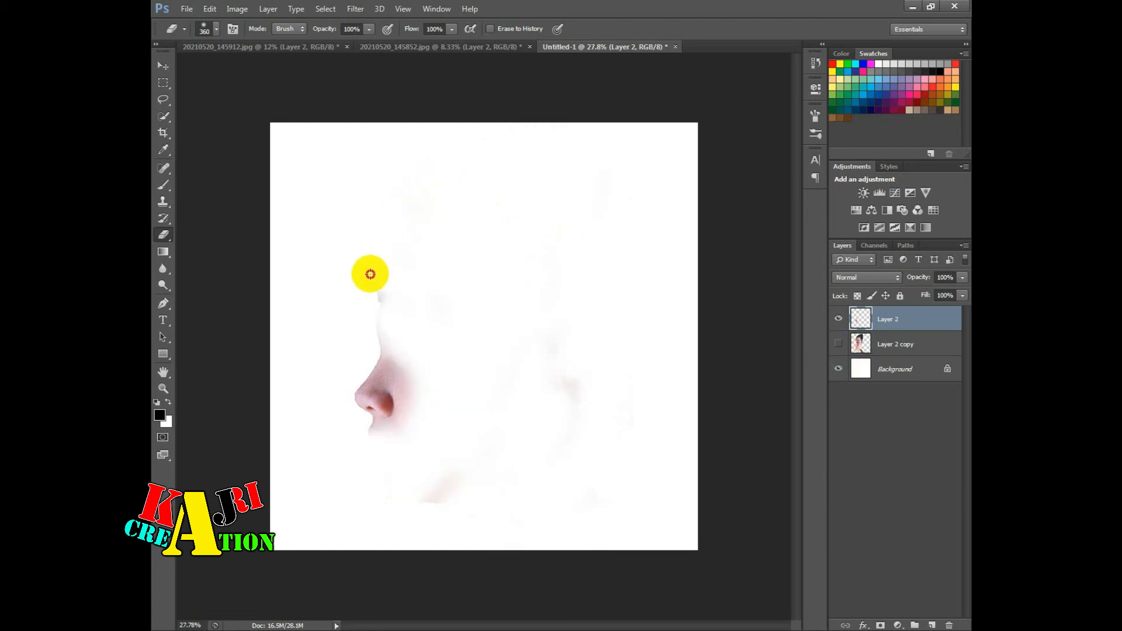
pyautogui.click(838, 344)
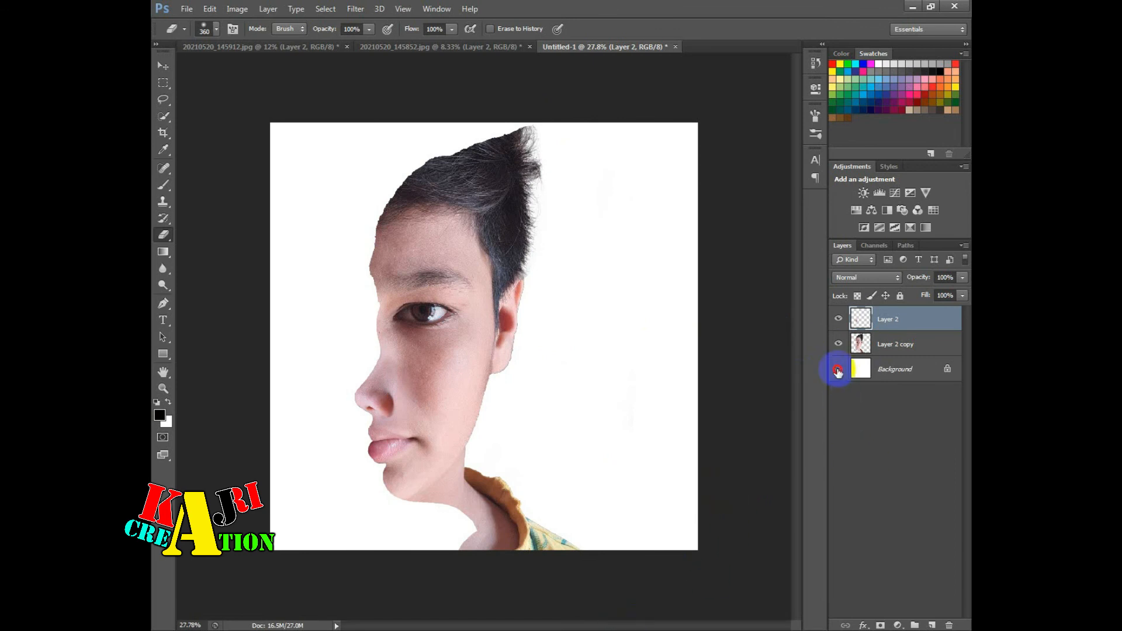
pyautogui.click(840, 370)
pyautogui.hotkey('ctrl', 'e')
pyautogui.click(839, 346)
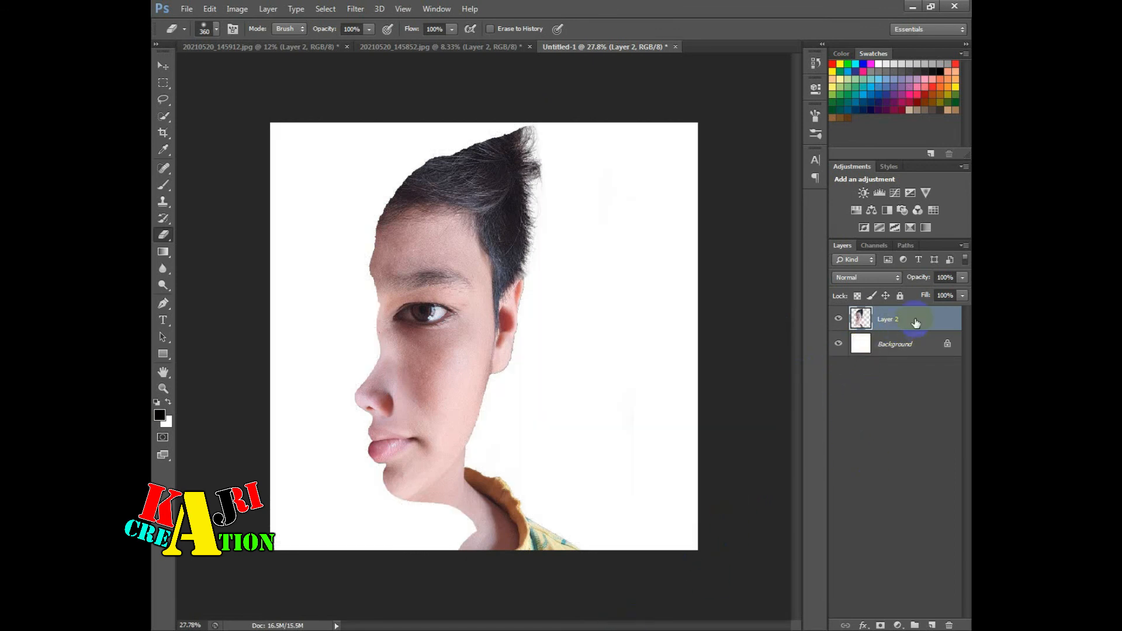
# - Add a Drop Shadow effect to the merged face layer
pyautogui.doubleClick(915, 321)
pyautogui.click(485, 278)
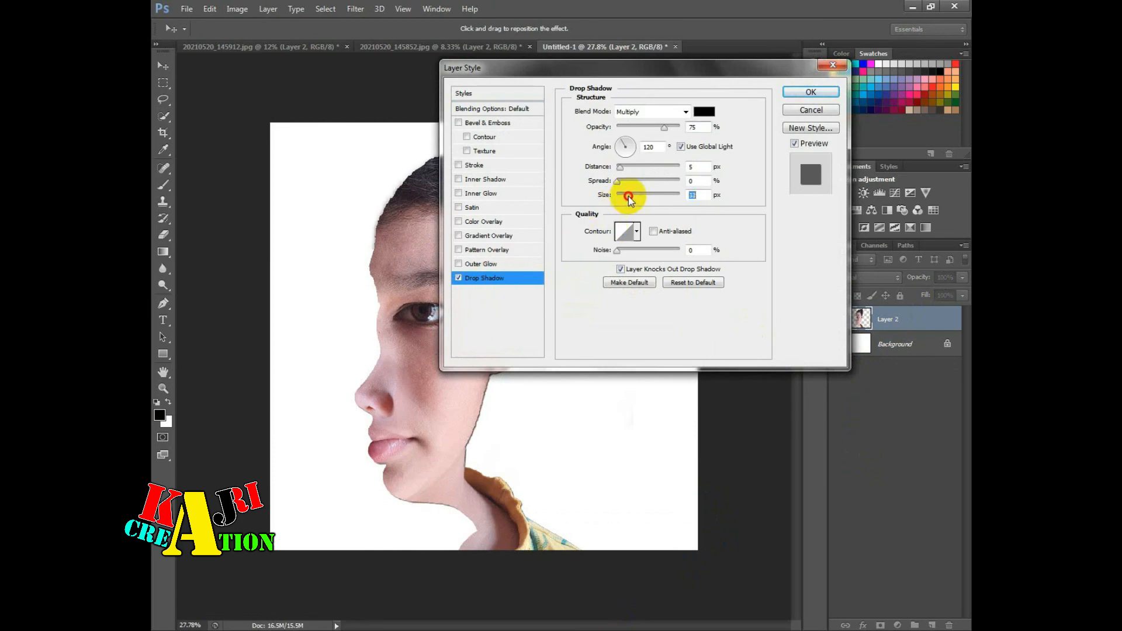